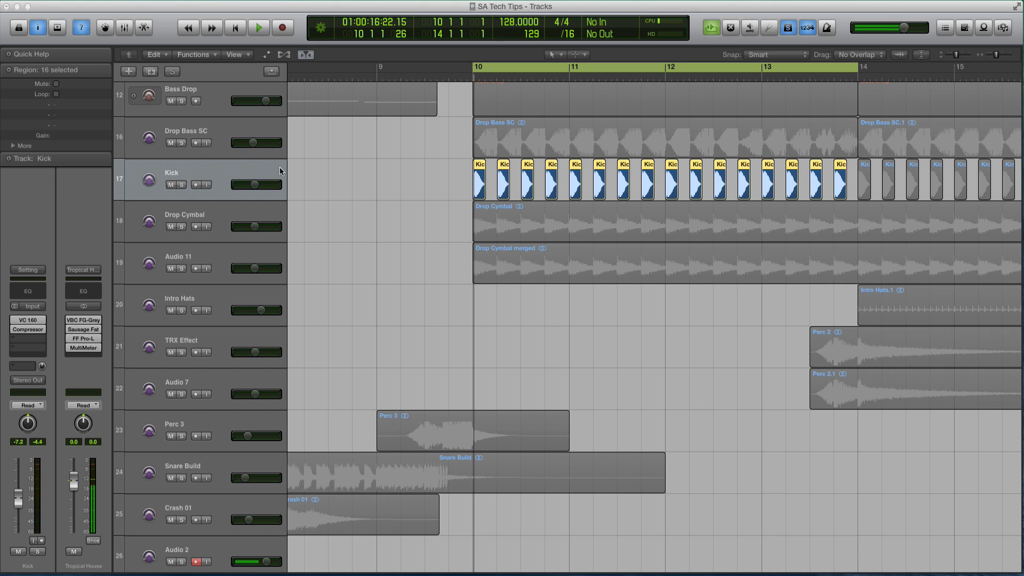
# - Open the Kick track's VC 160 and Compressor plug-ins and arrange their windows side by side
pyautogui.click(28, 320)
pyautogui.click(28, 330)
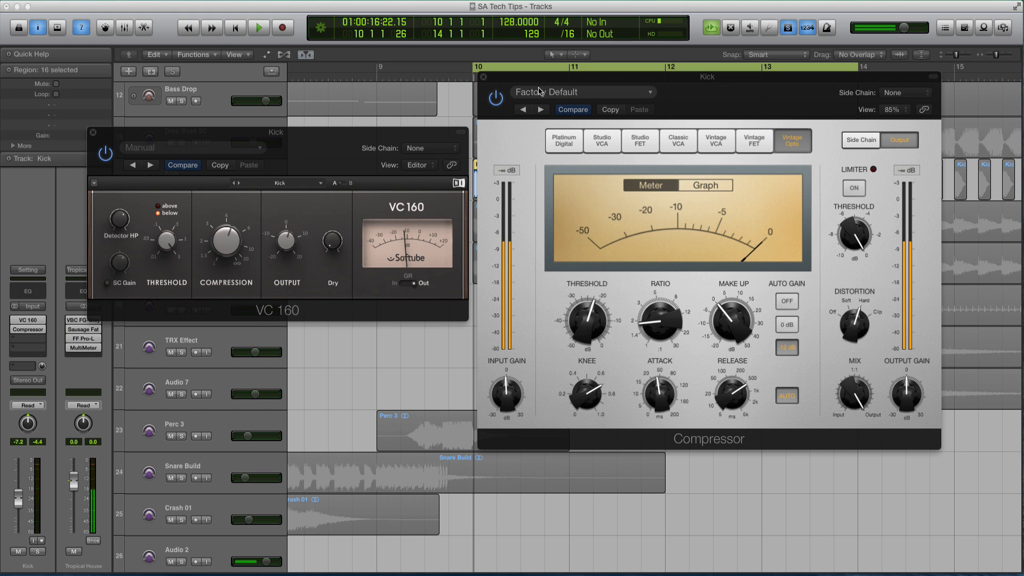
pyautogui.moveTo(535, 79); pyautogui.dragTo(578, 92)
pyautogui.moveTo(442, 132); pyautogui.dragTo(428, 132)
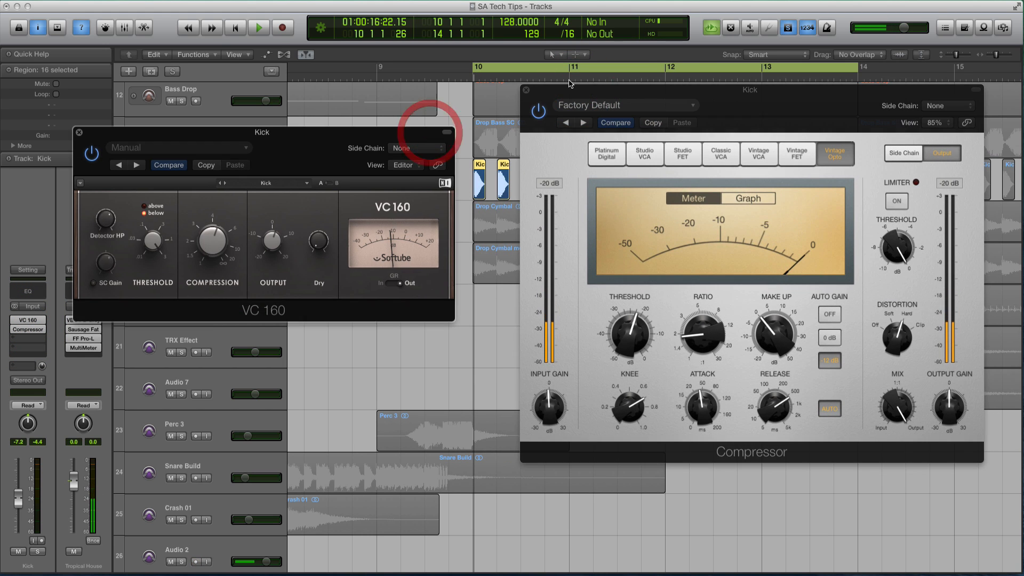
pyautogui.moveTo(573, 89); pyautogui.dragTo(534, 88)
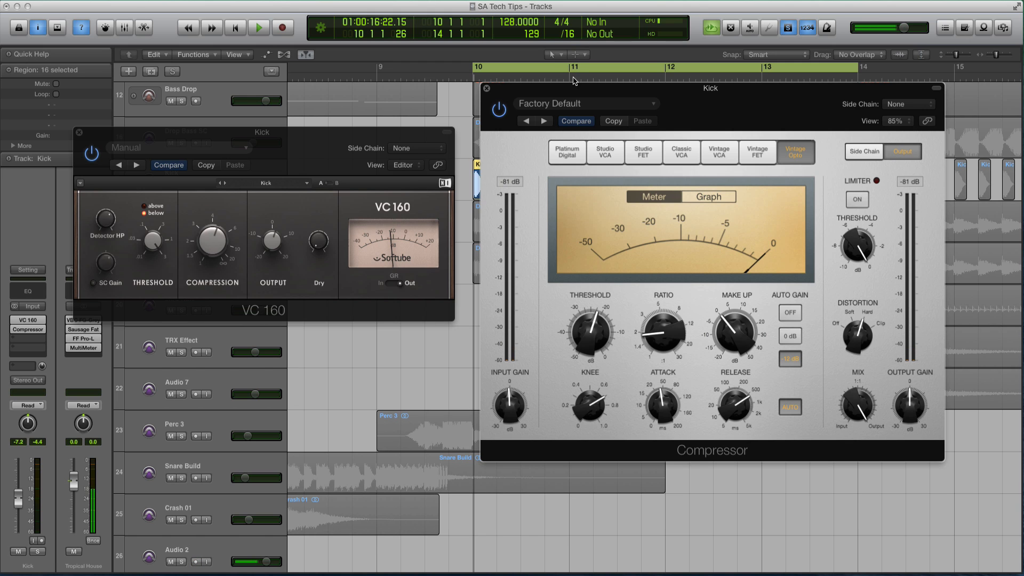
pyautogui.moveTo(576, 90); pyautogui.dragTo(557, 86)
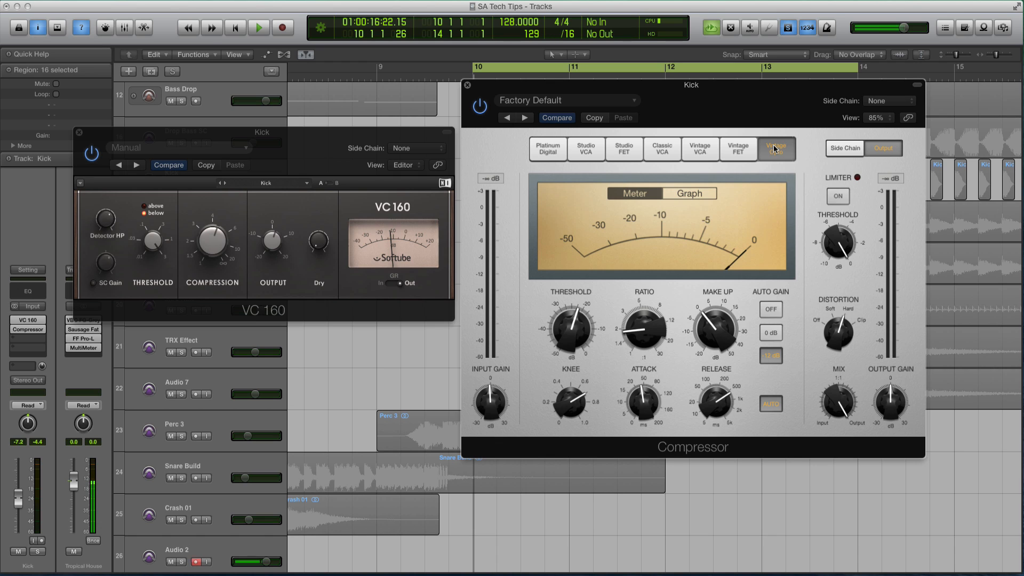
pyautogui.moveTo(604, 85); pyautogui.dragTo(789, 94)
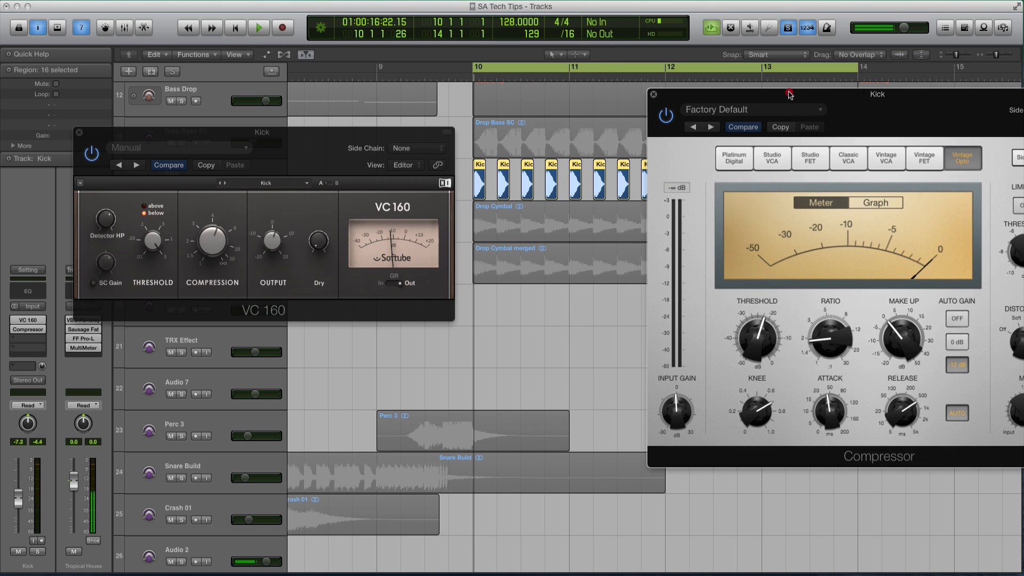
pyautogui.moveTo(438, 136); pyautogui.dragTo(422, 136)
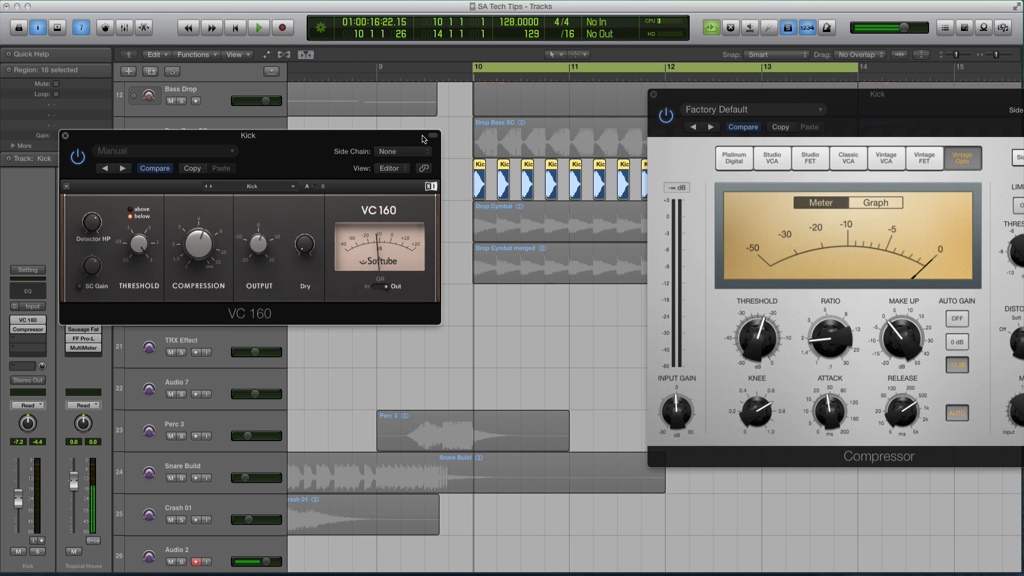
pyautogui.moveTo(703, 94); pyautogui.dragTo(536, 98)
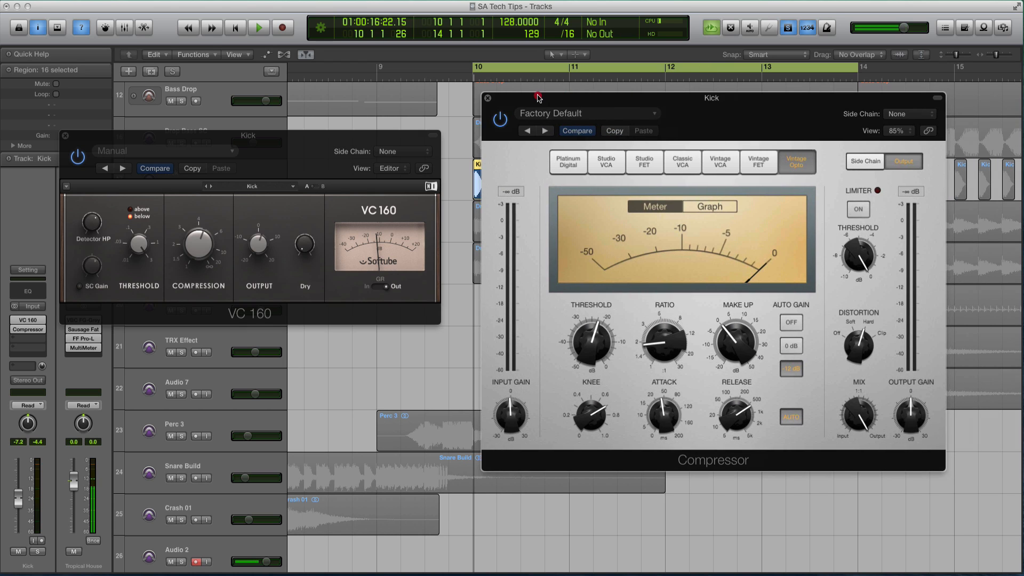
pyautogui.moveTo(398, 136); pyautogui.dragTo(412, 137)
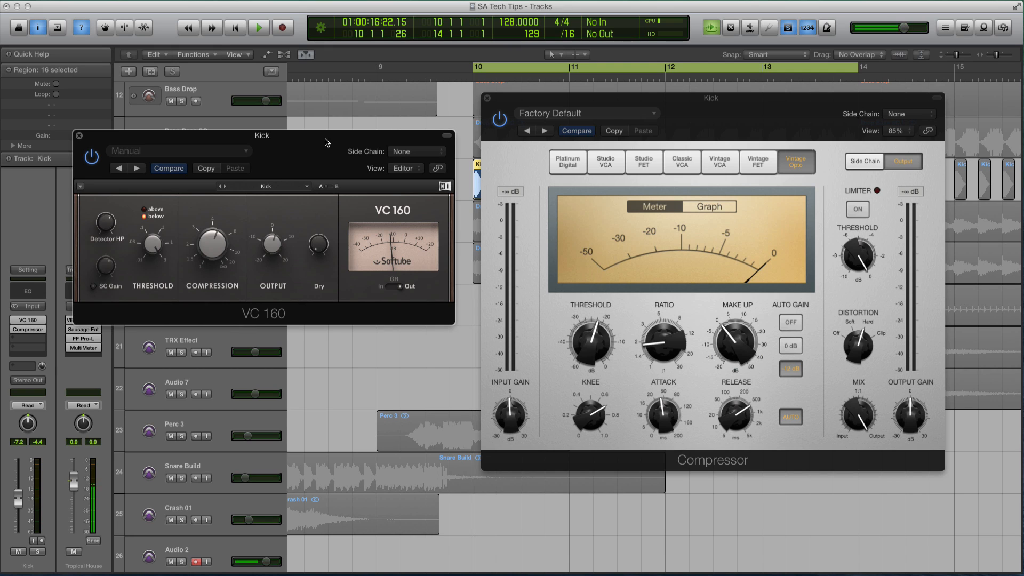
pyautogui.moveTo(324, 136); pyautogui.dragTo(333, 144)
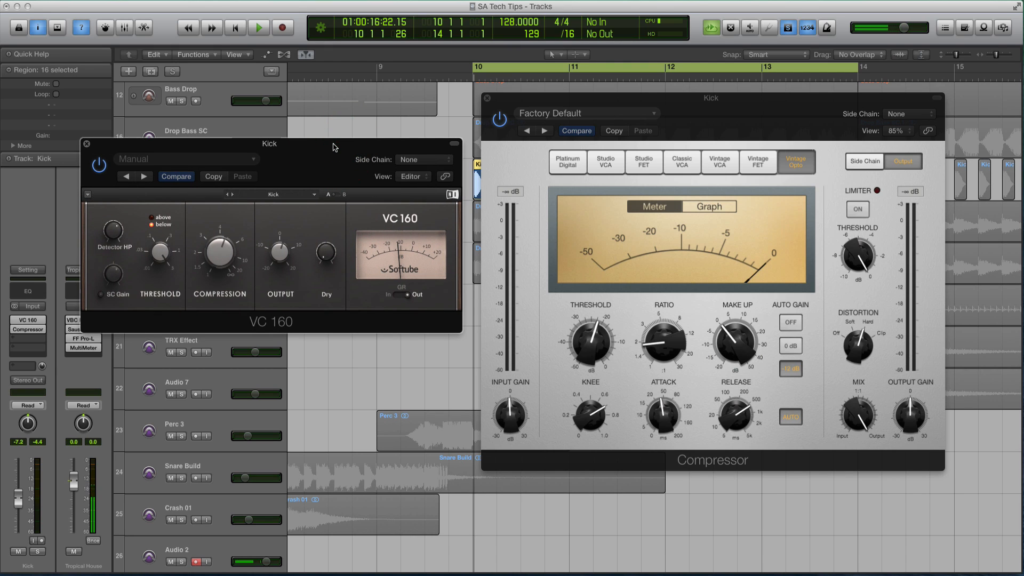
pyautogui.moveTo(335, 147); pyautogui.dragTo(343, 148)
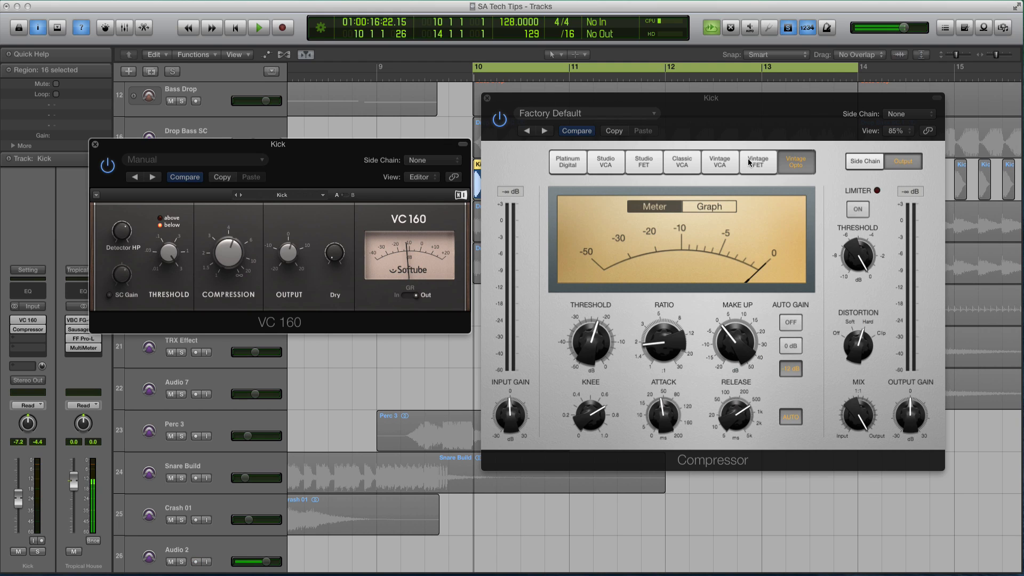
pyautogui.click(855, 343)
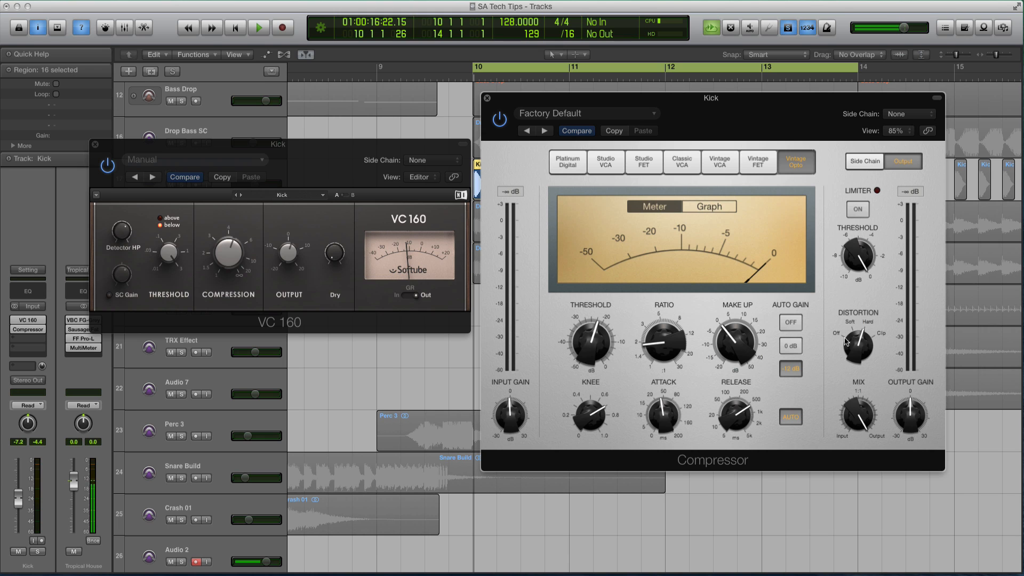
# - Close the Compressor and VC 160 windows and shrink the track view to show the whole drop arrangement
pyautogui.click(487, 98)
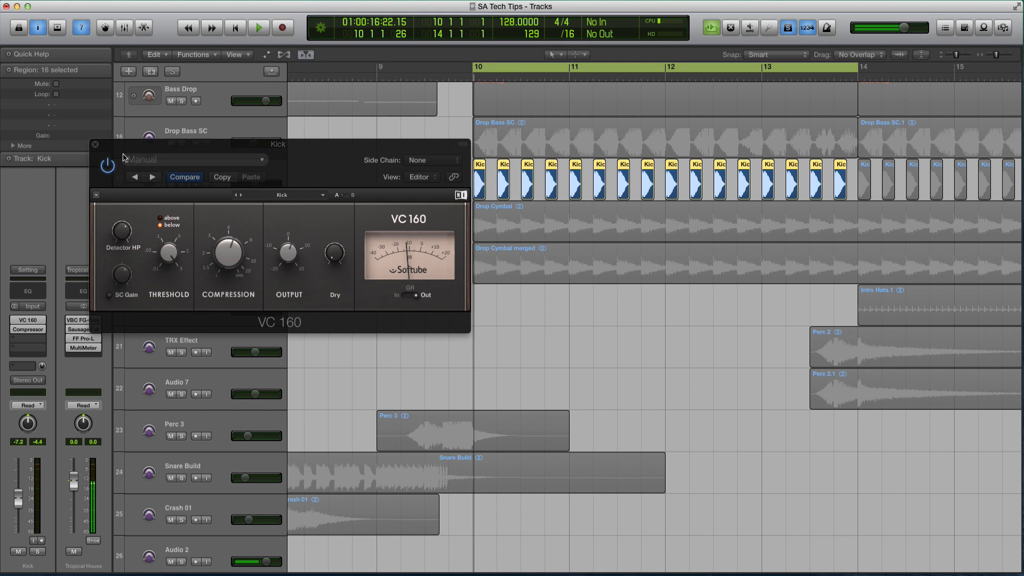
pyautogui.click(95, 144)
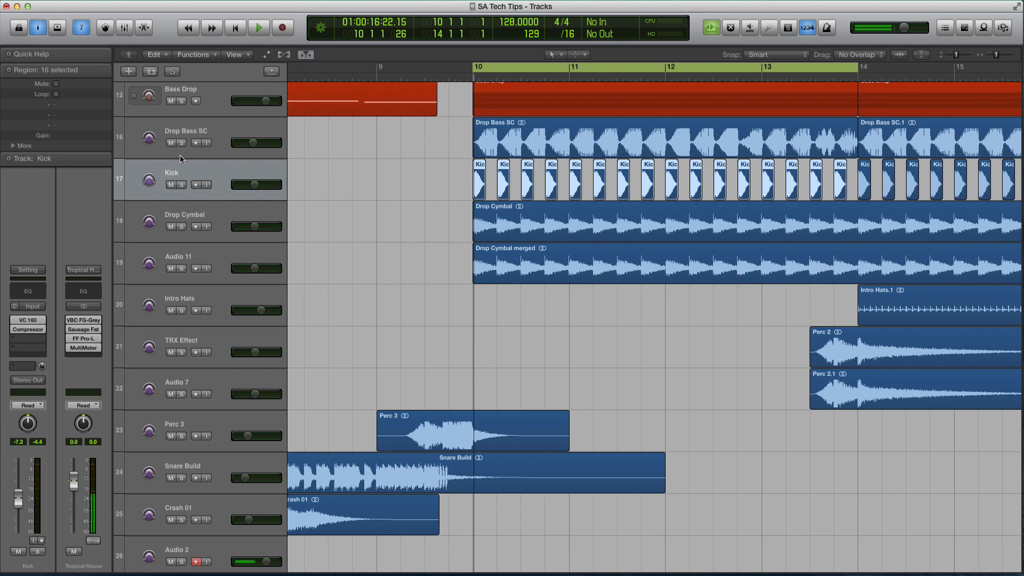
pyautogui.scroll(1, 398, 146)
pyautogui.press('super+Up')
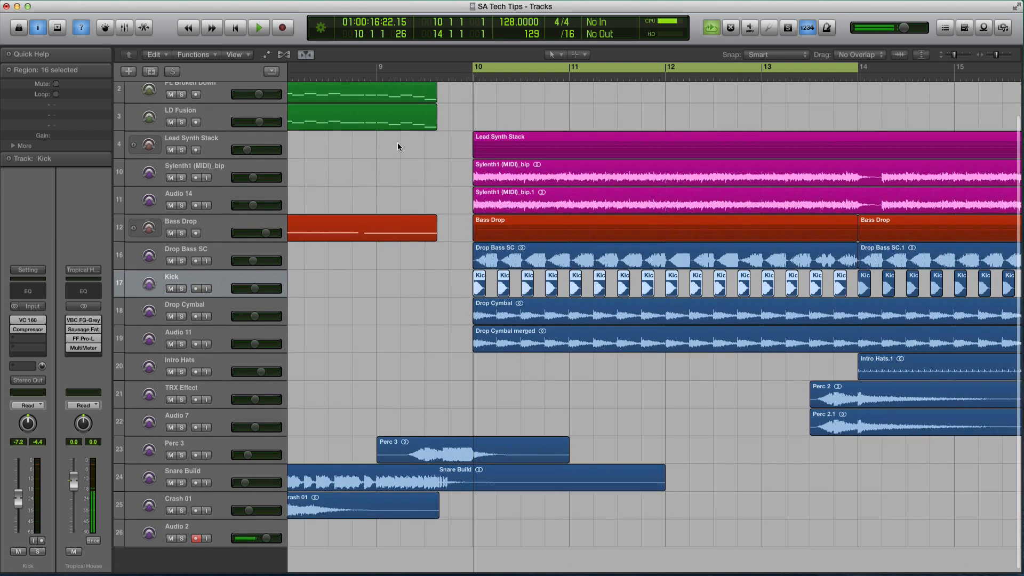
pyautogui.press('super+Left')
pyautogui.click(529, 68)
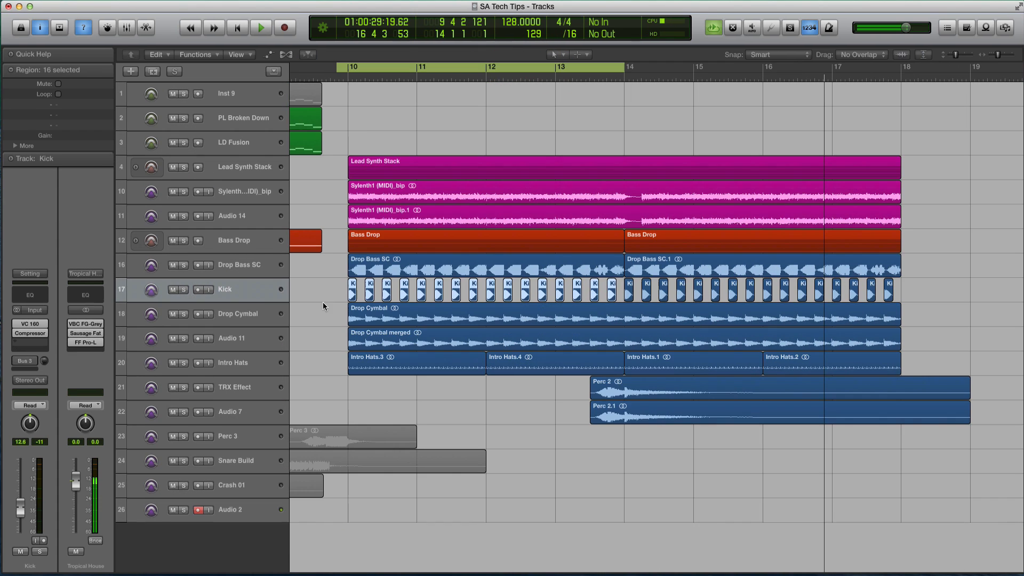
# - Select the Kick track and play back the drop to hear the kick within the full mix
pyautogui.click(265, 289)
pyautogui.press('space')
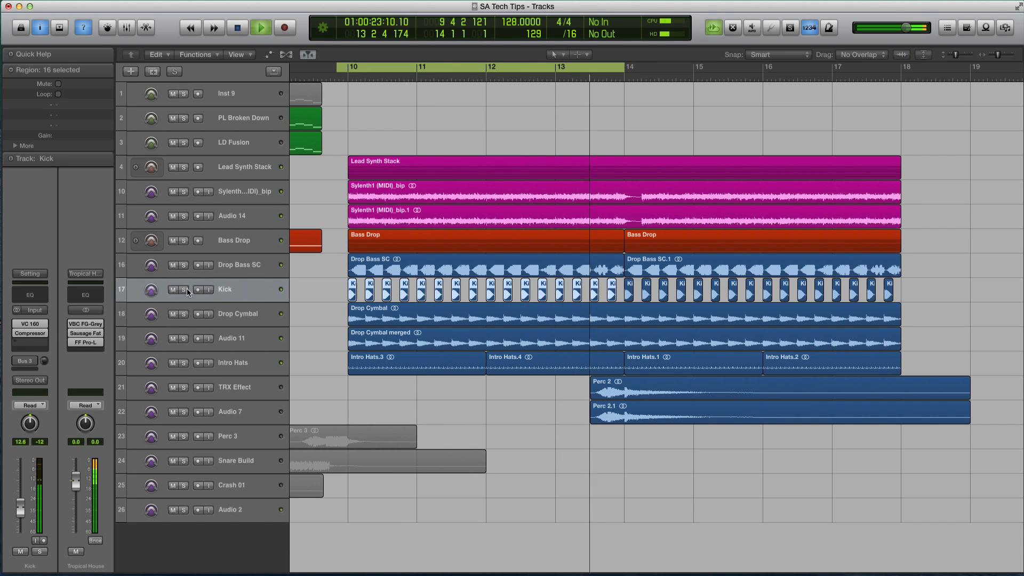
pyautogui.press('space')
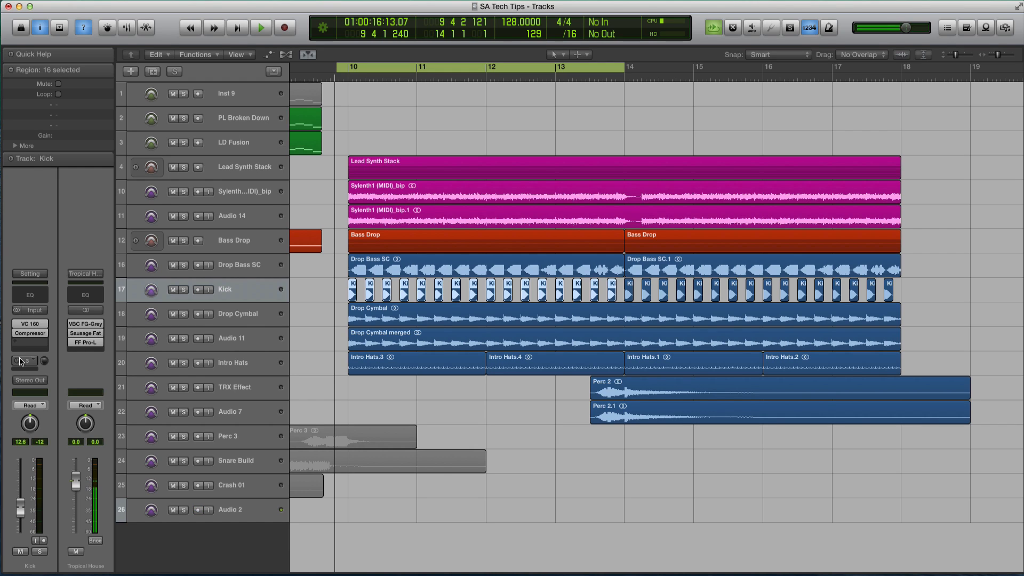
# - Inspect the FF Pro-C plug-in on Aux 3, fed by the Kick's Bus 3 send, and close its window
pyautogui.click(21, 361)
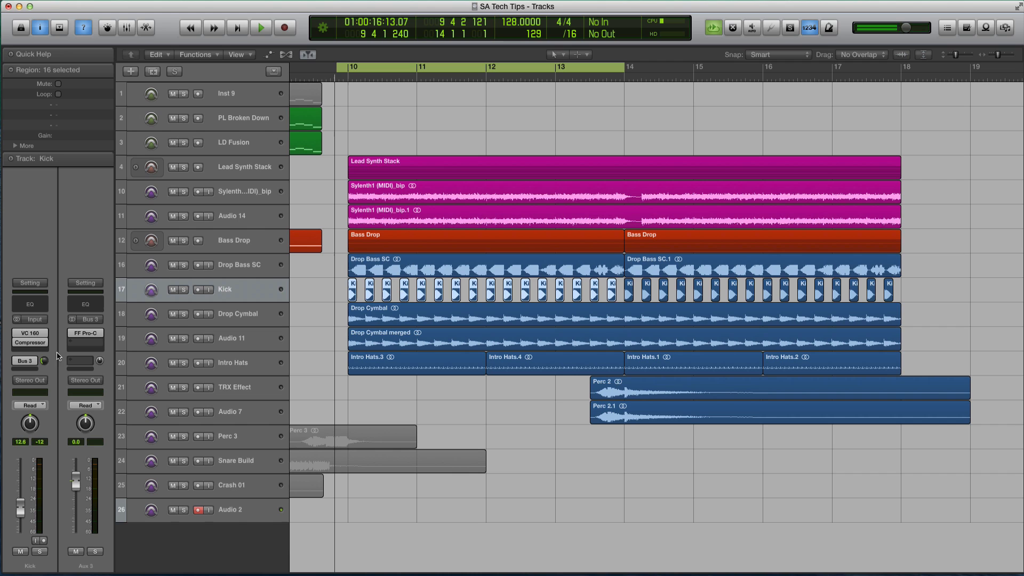
pyautogui.click(42, 362)
pyautogui.click(79, 334)
pyautogui.moveTo(561, 88); pyautogui.dragTo(362, 112)
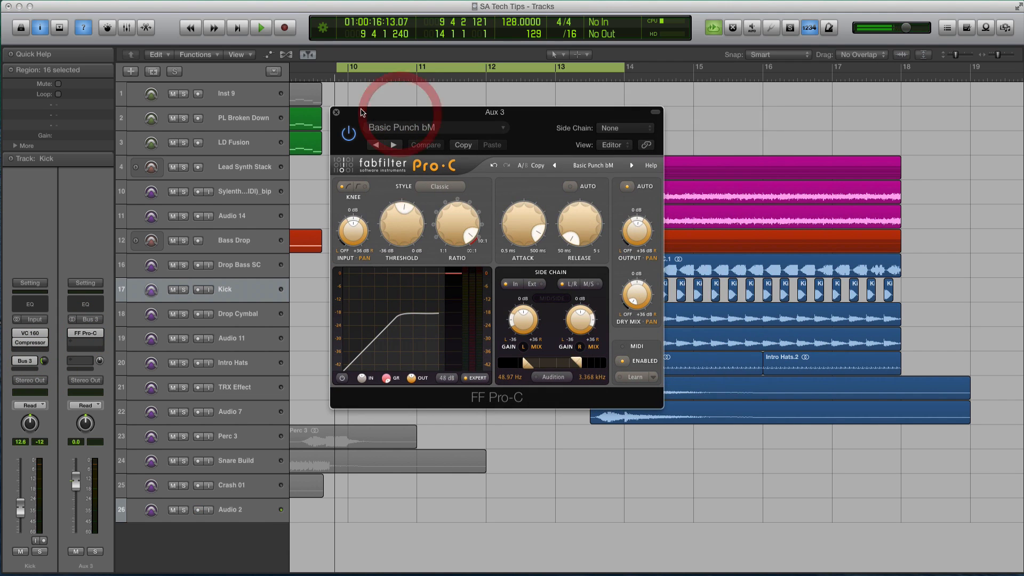
pyautogui.click(336, 112)
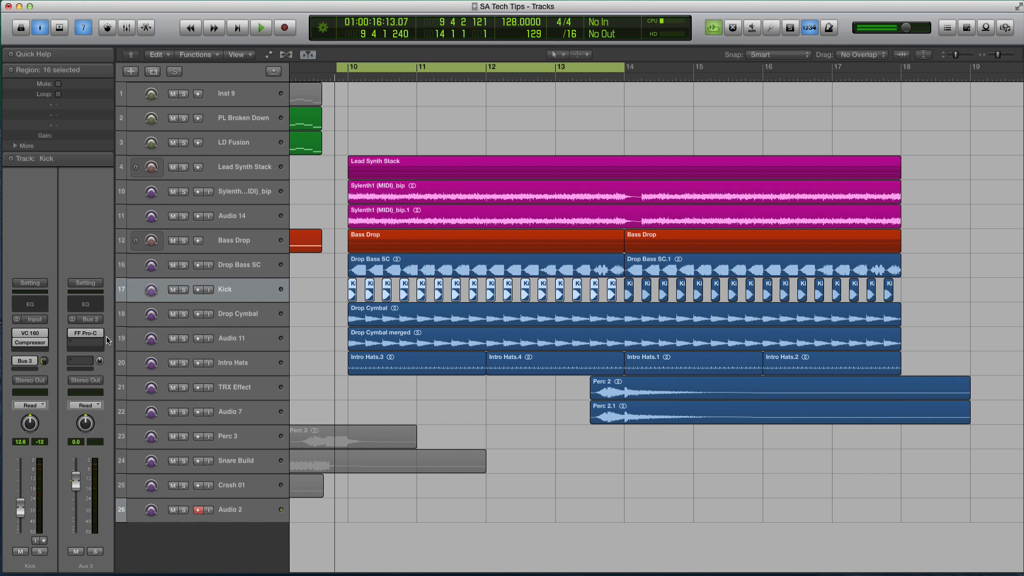
# - Deselect the Kick regions and play back the drop to check the Kick level with its Bus 3 send
pyautogui.click(34, 360)
pyautogui.click(331, 271)
pyautogui.press('space')
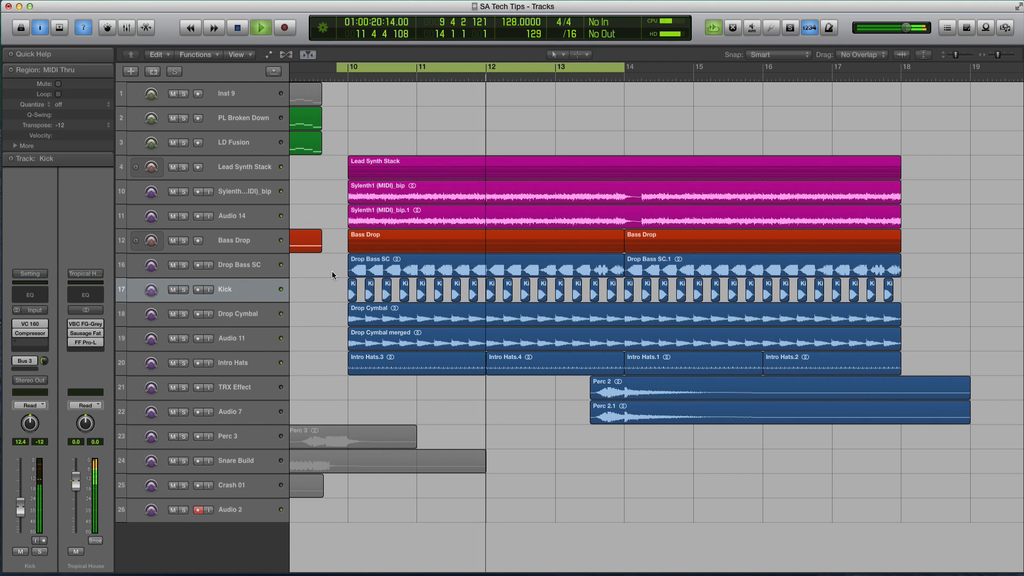
pyautogui.click(22, 507)
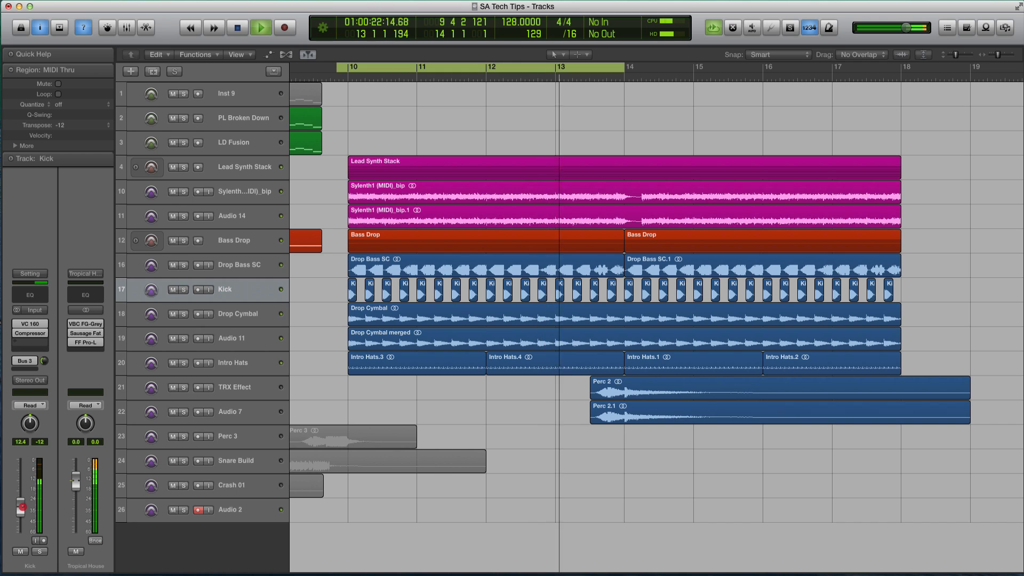
pyautogui.press('space')
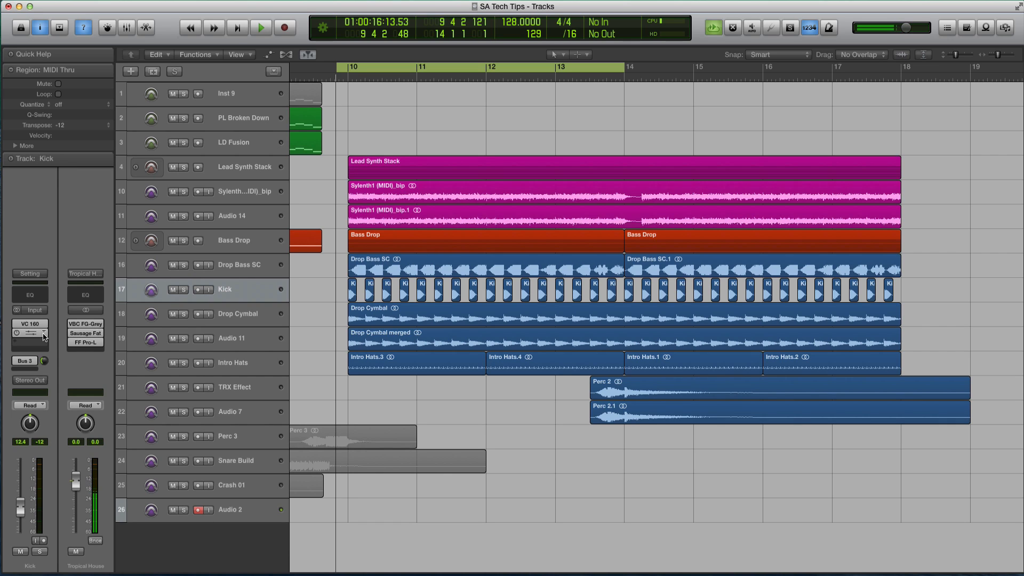
# - Select the first six Kick regions and bypass the Kick track's Bus 3 send
pyautogui.click(34, 361)
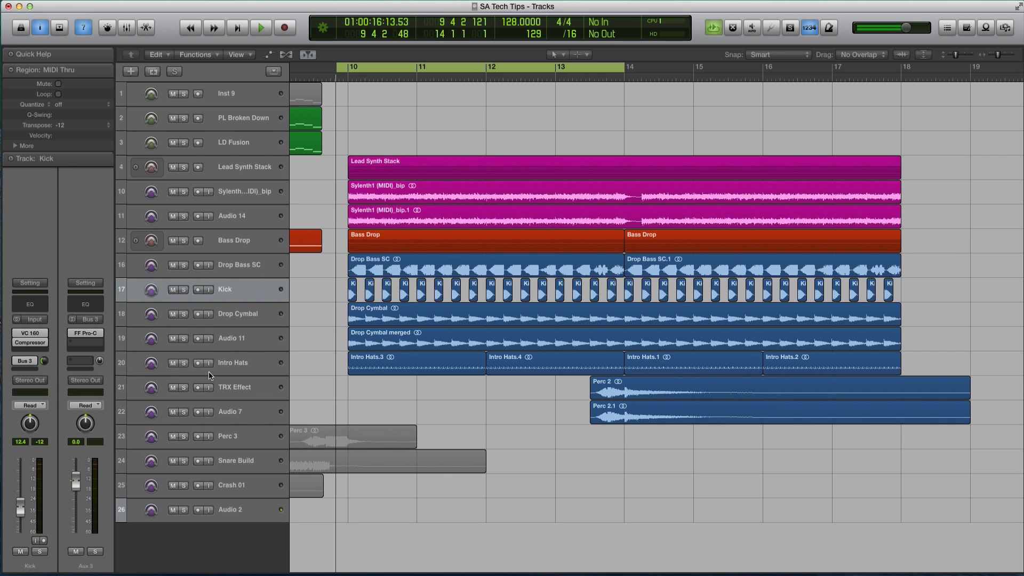
pyautogui.moveTo(341, 296); pyautogui.dragTo(440, 288)
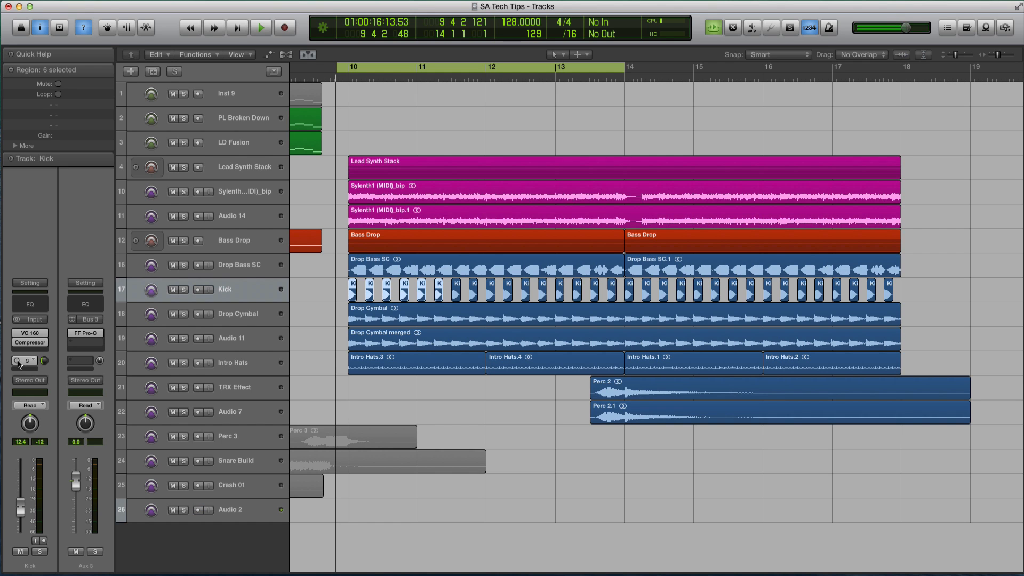
pyautogui.click(19, 363)
pyautogui.press('super+Right')
pyautogui.press('super+Right')
pyautogui.press('super+Right')
# - Open the Kick track's VC 160 and place its window clear of the selected Kick regions
pyautogui.click(29, 335)
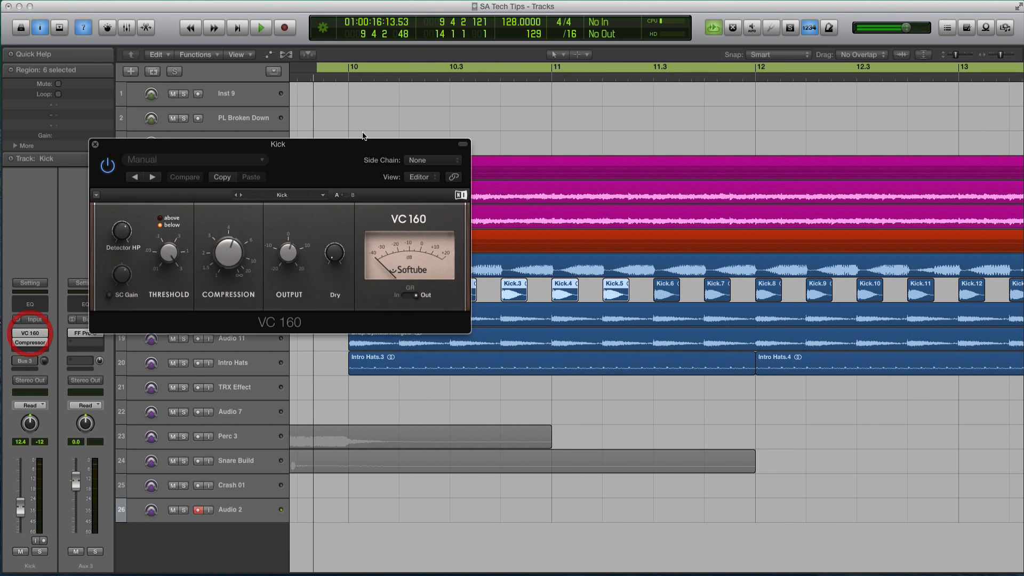
pyautogui.moveTo(245, 152); pyautogui.dragTo(270, 195)
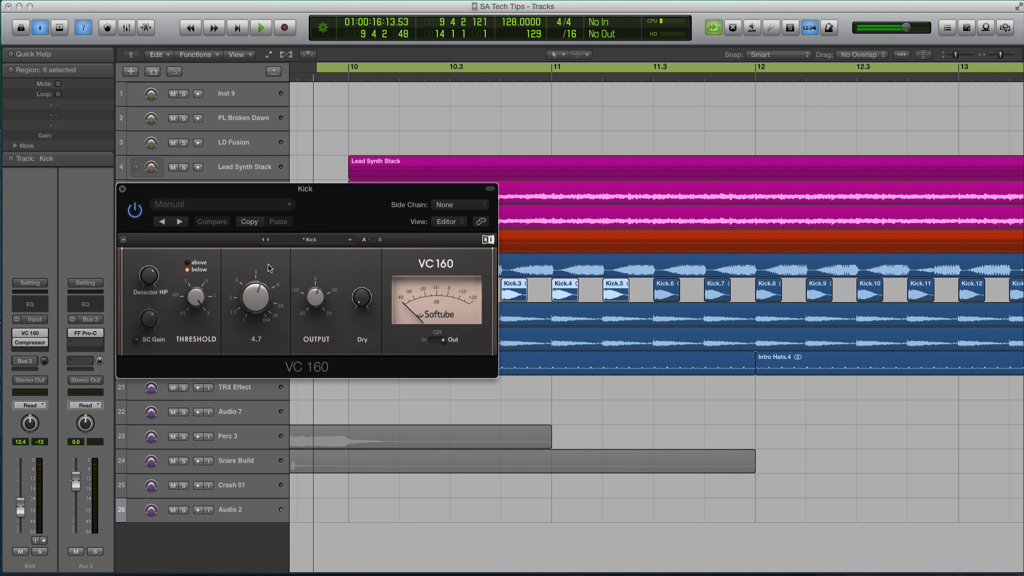
pyautogui.moveTo(289, 193); pyautogui.dragTo(364, 324)
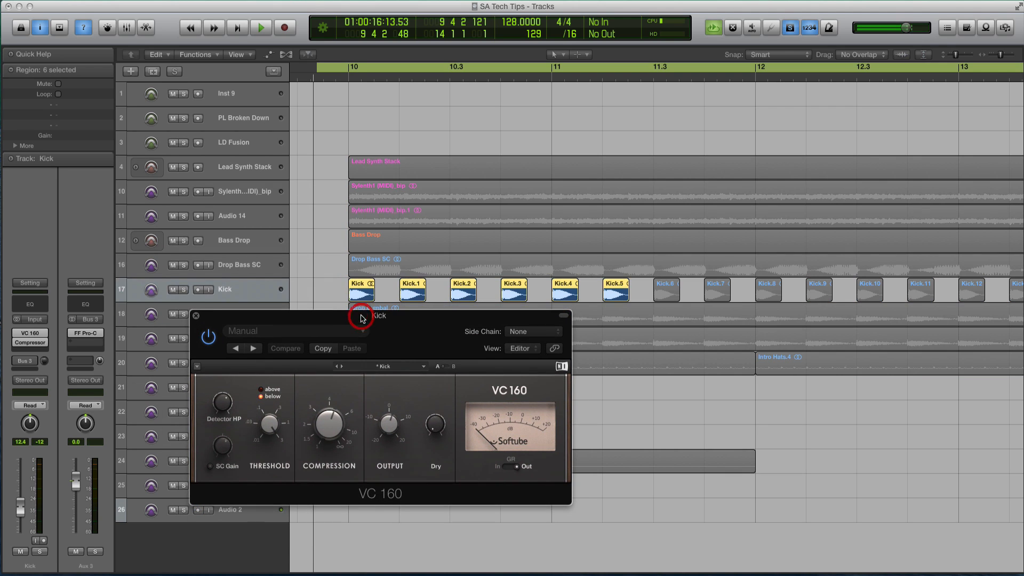
# - Play the soloed Kick regions with the VC 160 bypassed and active to compare the sound
pyautogui.click(346, 78)
pyautogui.press('space')
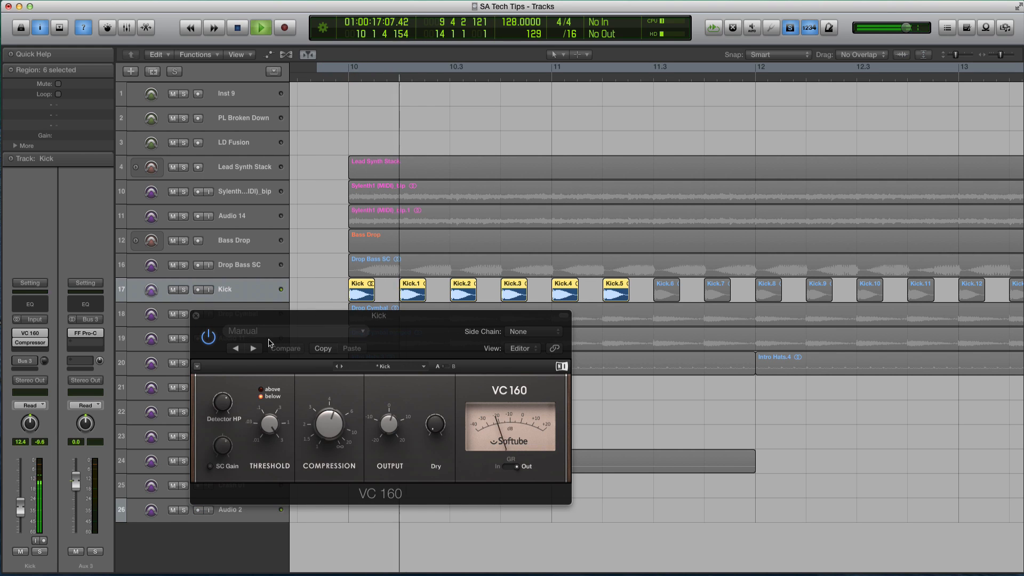
pyautogui.click(208, 337)
pyautogui.press('space')
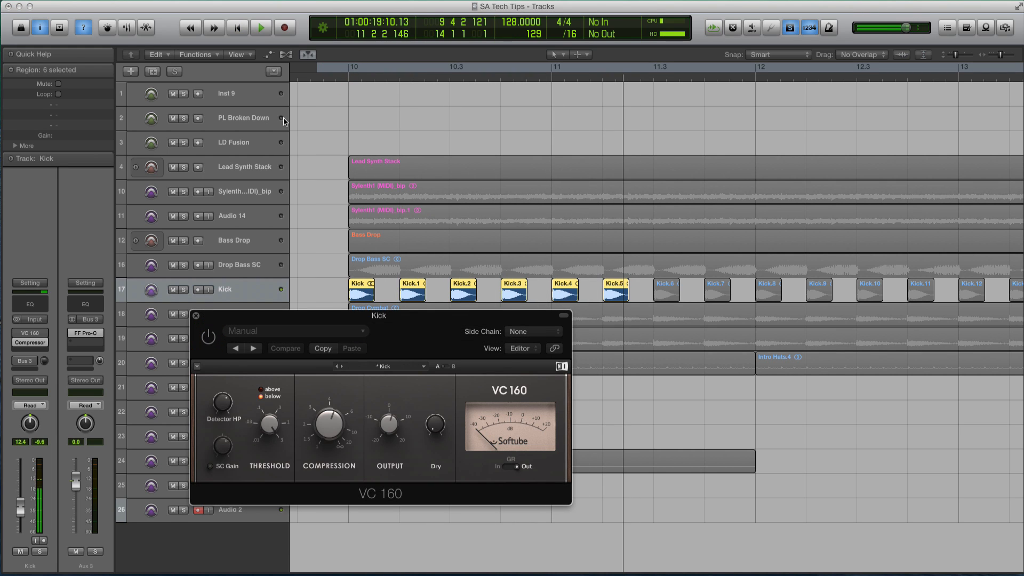
pyautogui.press('space')
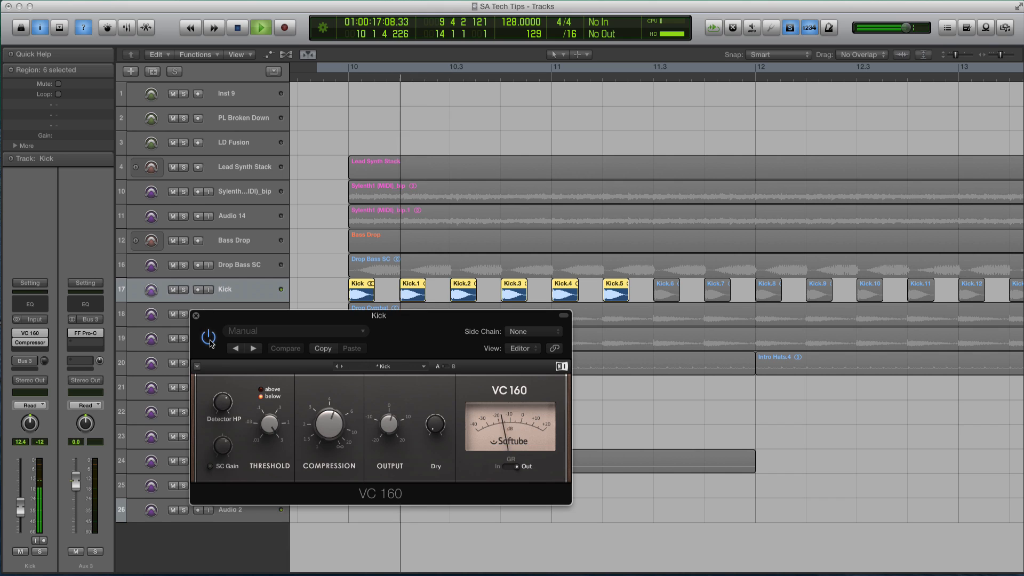
pyautogui.click(209, 338)
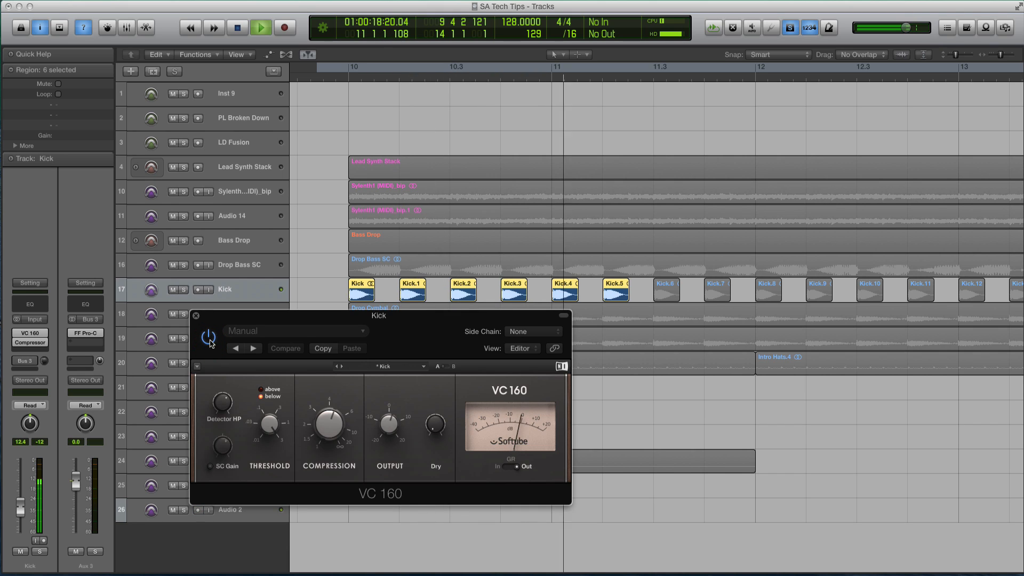
pyautogui.press('space')
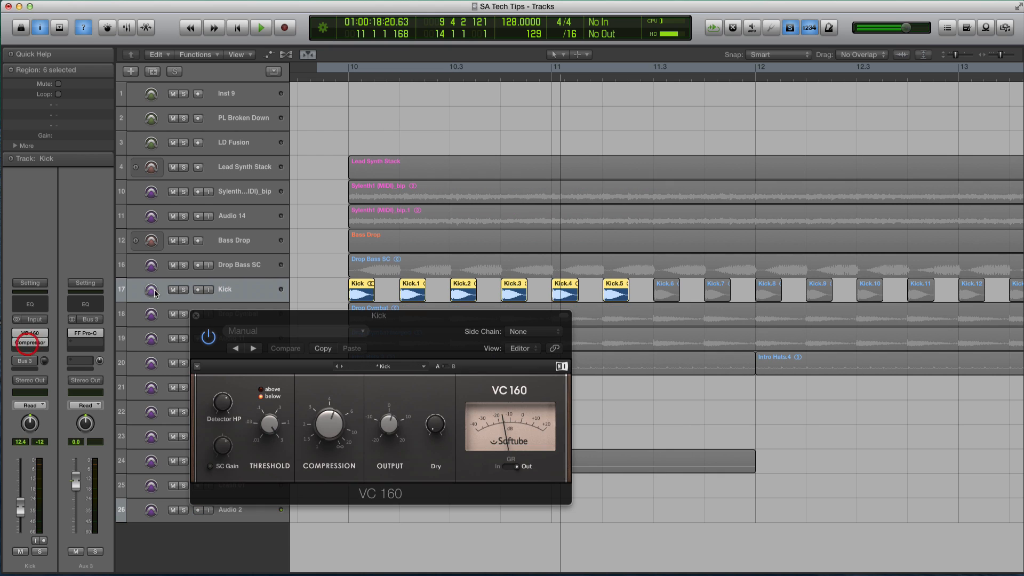
# - Open the Kick track's Compressor plug-in and close the VC 160 window
pyautogui.click(28, 343)
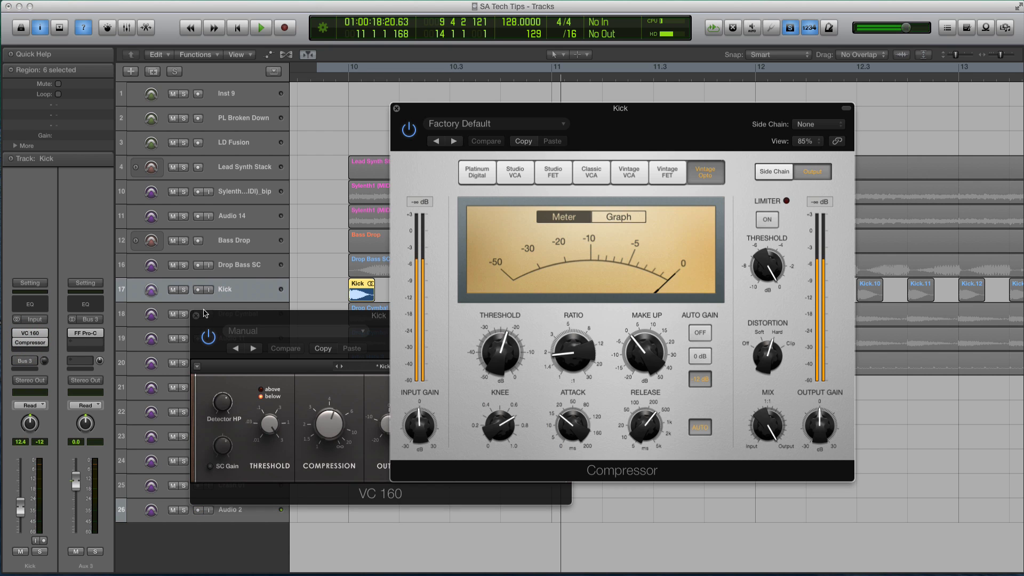
pyautogui.click(197, 318)
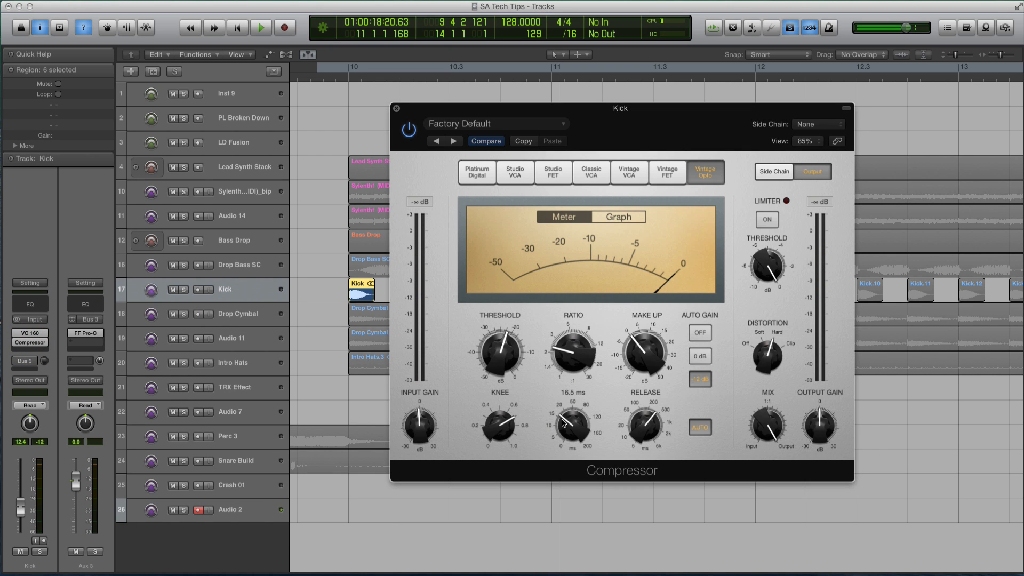
# - Adjust the attack and ratio of the Kick track's Compressor
pyautogui.moveTo(562, 423); pyautogui.dragTo(564, 415)
pyautogui.moveTo(563, 415); pyautogui.dragTo(567, 423)
pyautogui.moveTo(660, 417)
pyautogui.click(577, 352)
pyautogui.moveTo(577, 351); pyautogui.dragTo(577, 357)
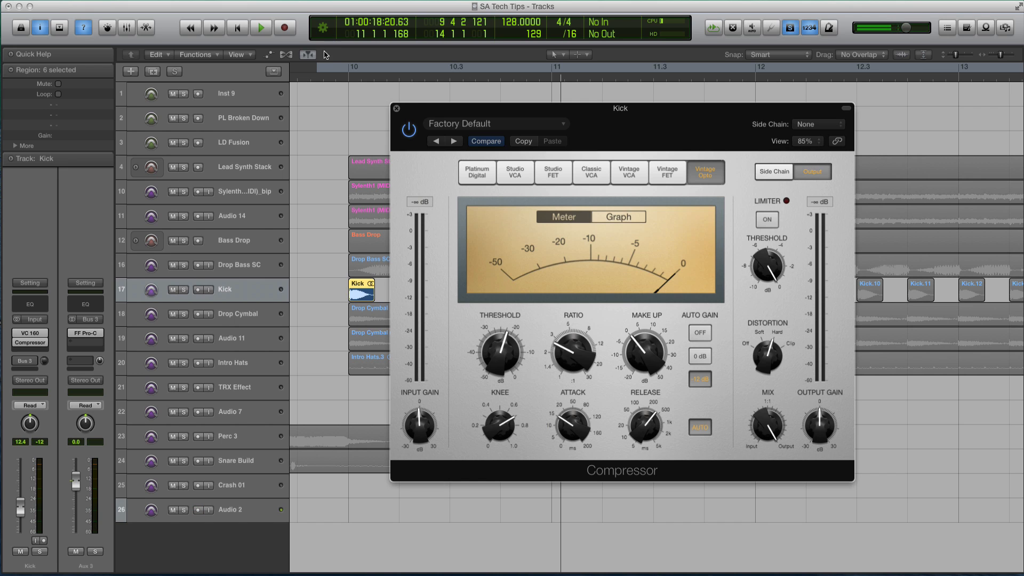
# - Bypass the Kick track's VC 160 and set a cycle range from bar 10 to bar 11
pyautogui.moveTo(422, 111); pyautogui.dragTo(487, 115)
pyautogui.click(18, 335)
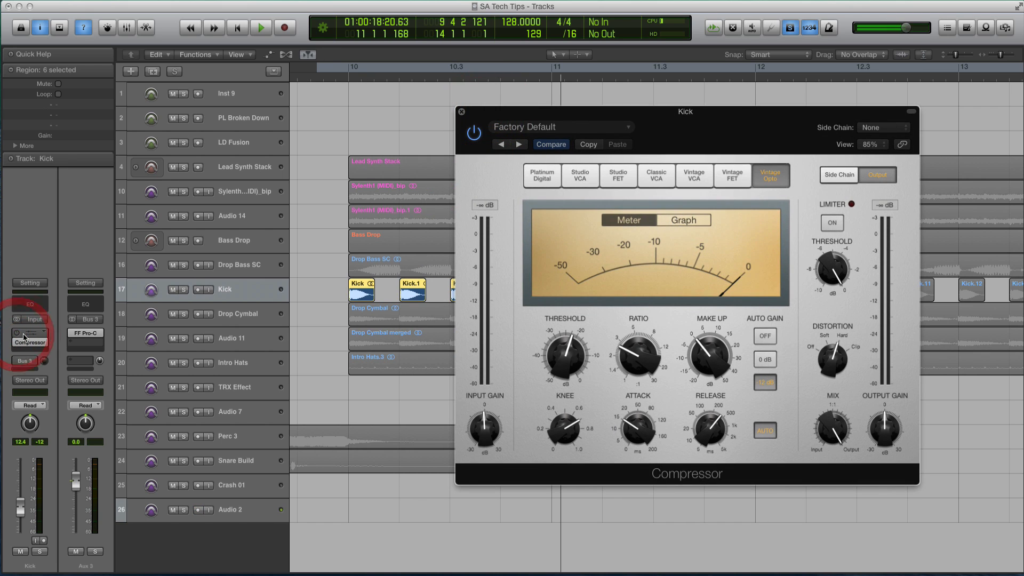
pyautogui.moveTo(350, 69); pyautogui.dragTo(553, 69)
# - Play the soloed Kick loop with the Compressor bypassed and active to hear its effect without the VC 160
pyautogui.press('space')
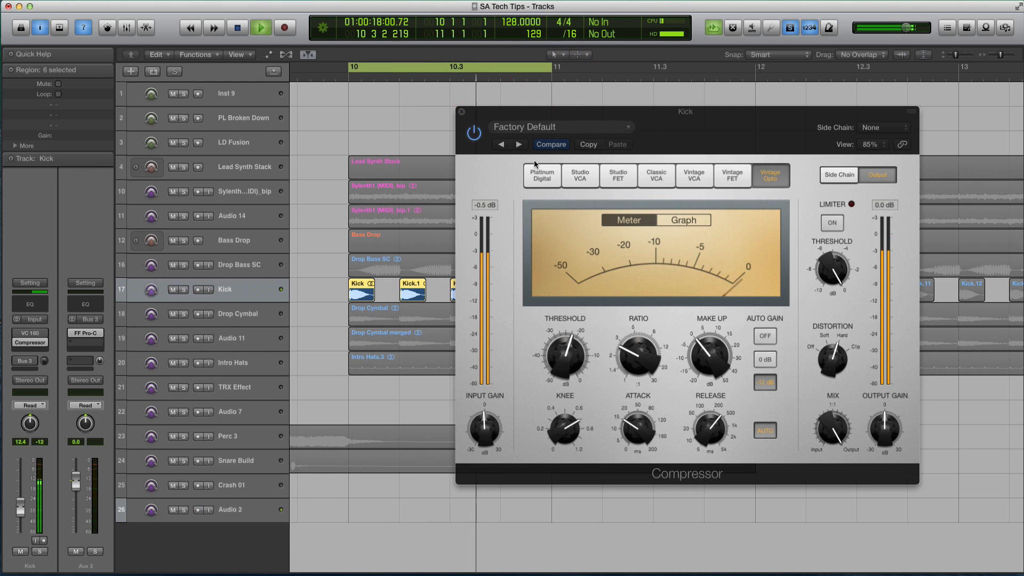
pyautogui.click(474, 133)
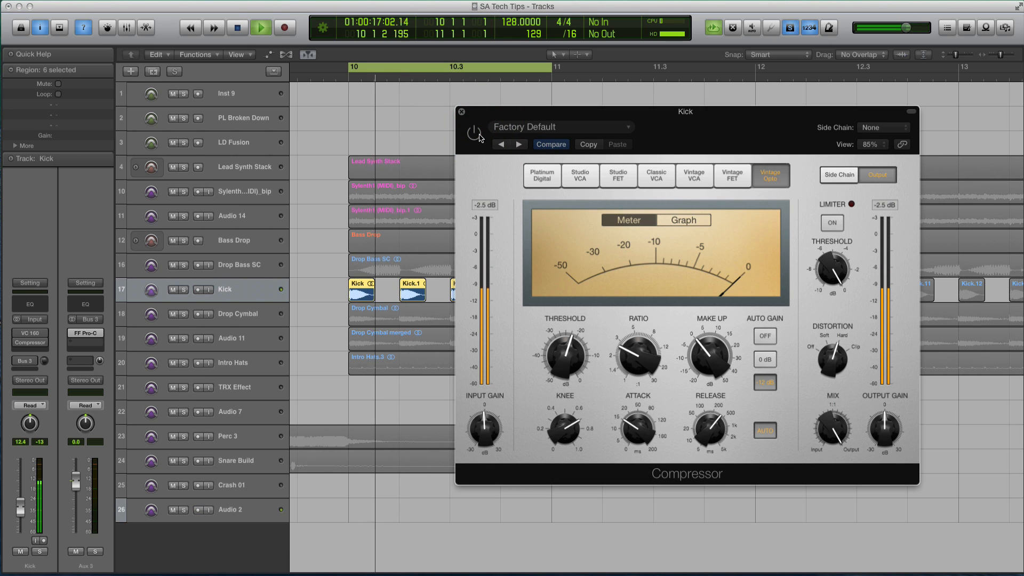
pyautogui.click(479, 137)
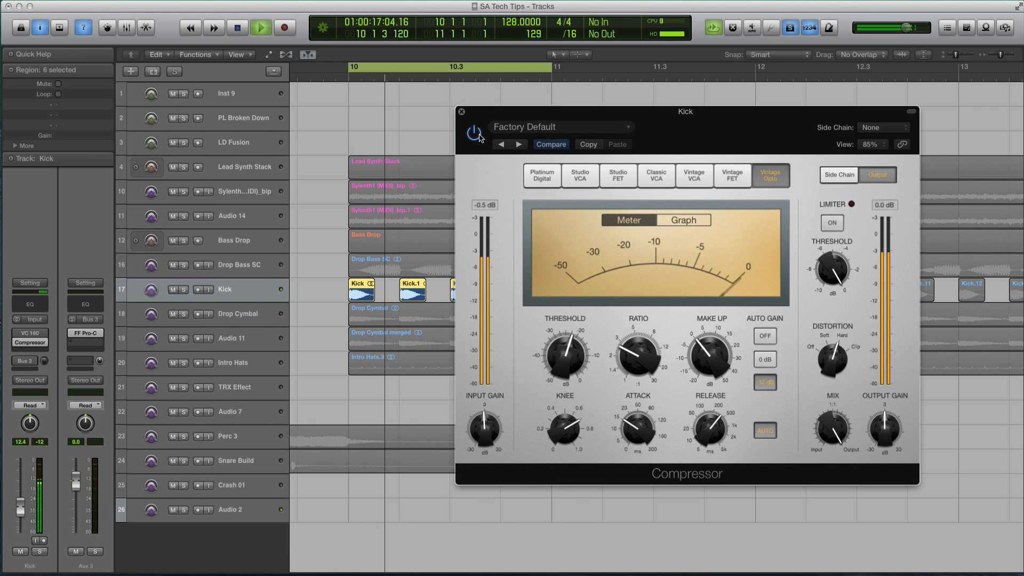
pyautogui.press('space')
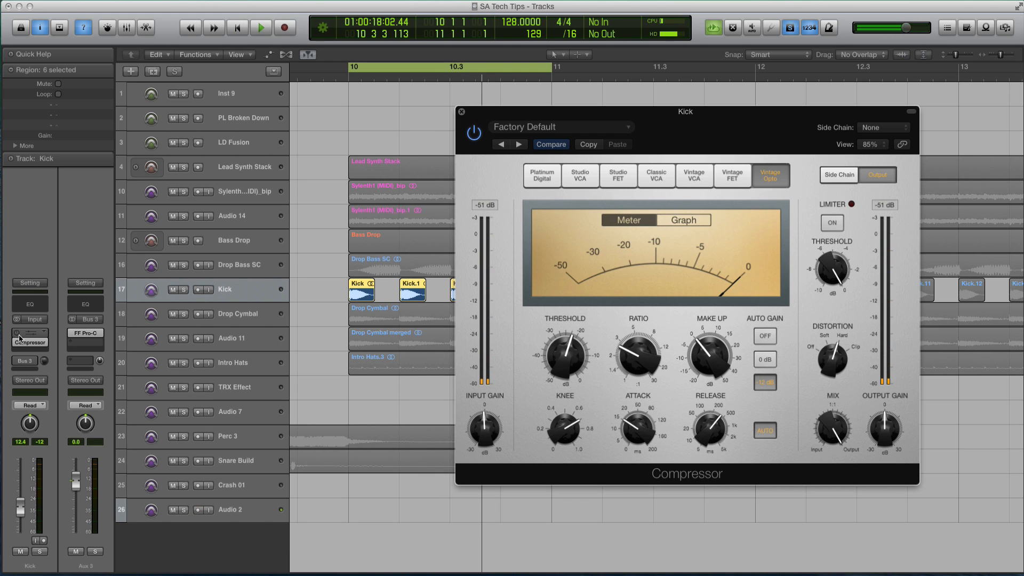
# - Reactivate the VC 160 and play the looped Kick, comparing it with the Compressor bypassed and active
pyautogui.press('super+Right')
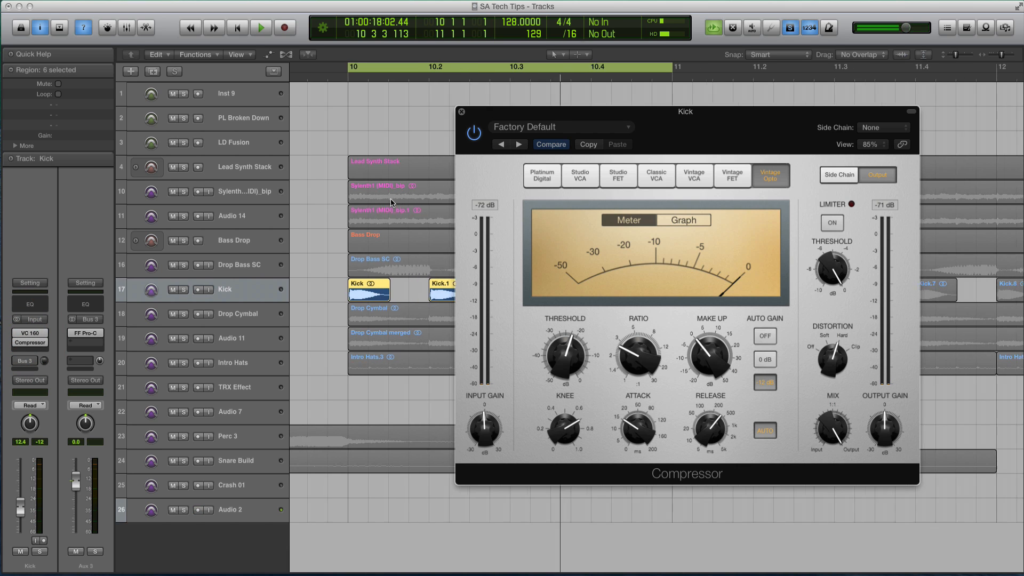
pyautogui.press('super+Down')
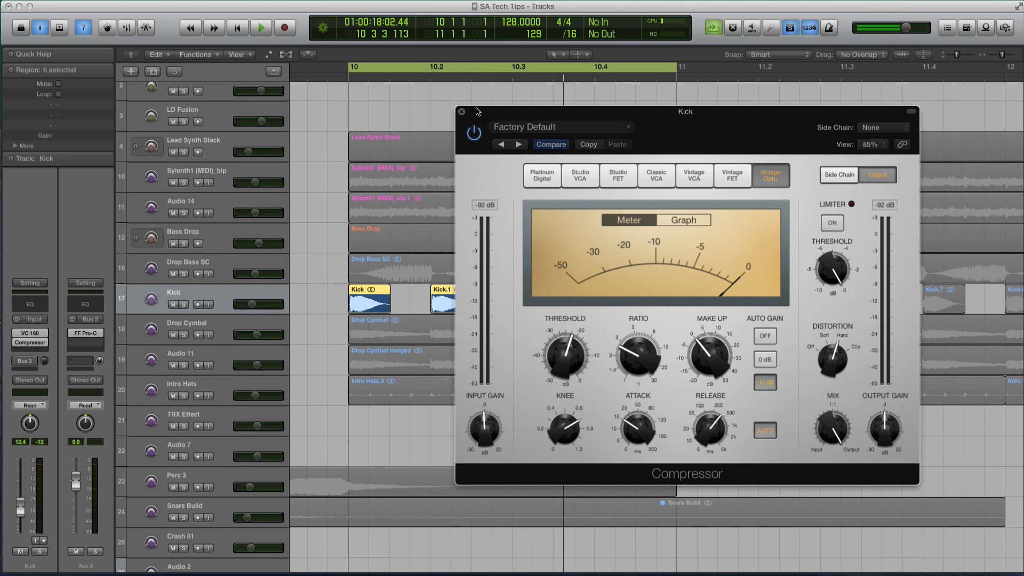
pyautogui.moveTo(477, 111); pyautogui.dragTo(505, 116)
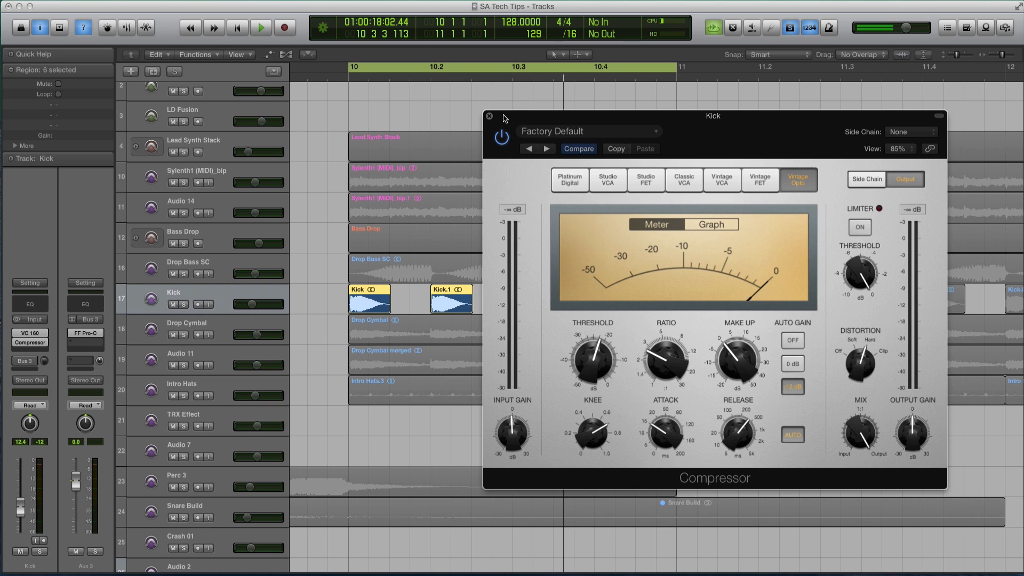
pyautogui.moveTo(505, 117); pyautogui.dragTo(525, 123)
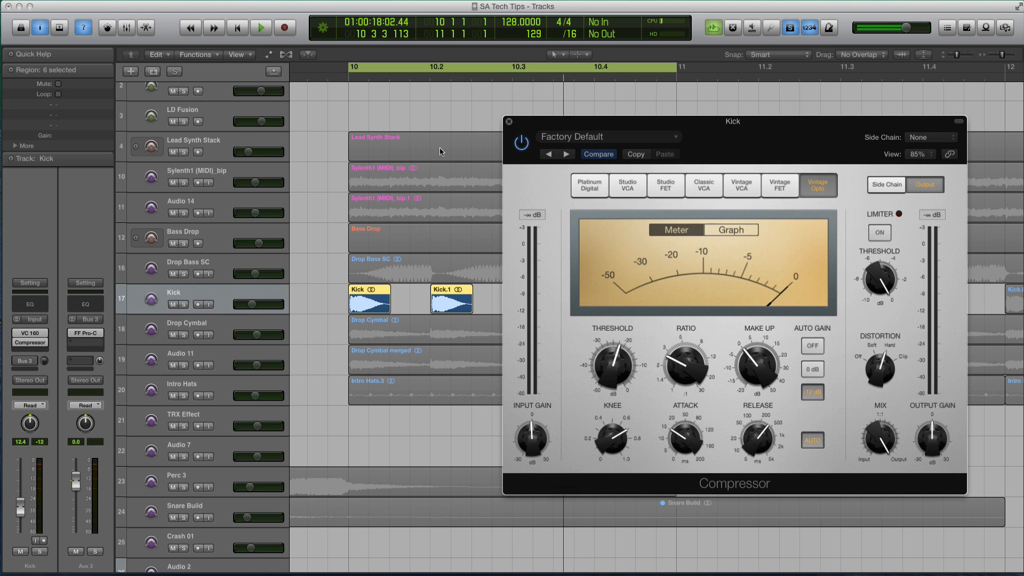
pyautogui.press('space')
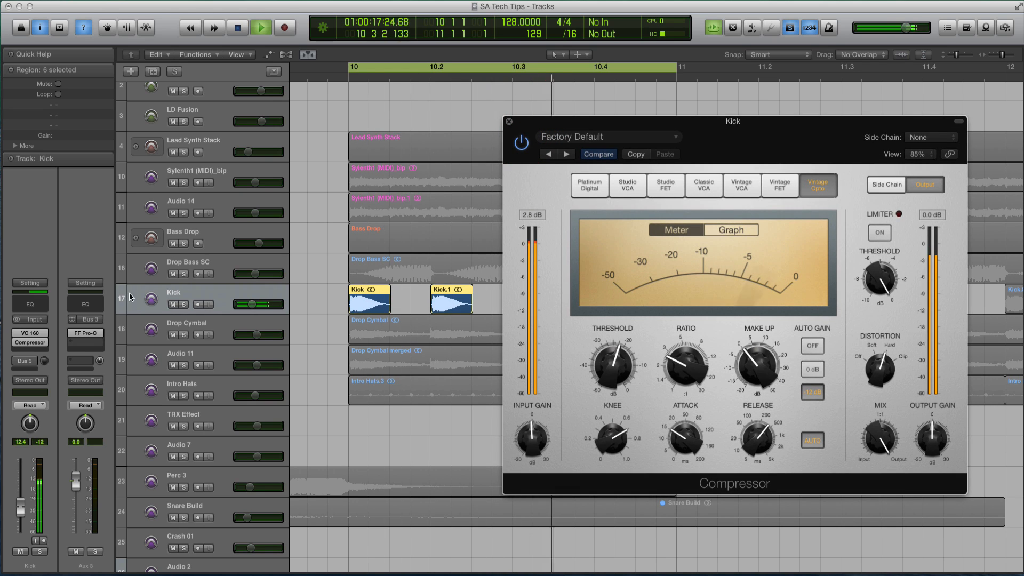
pyautogui.moveTo(22, 344)
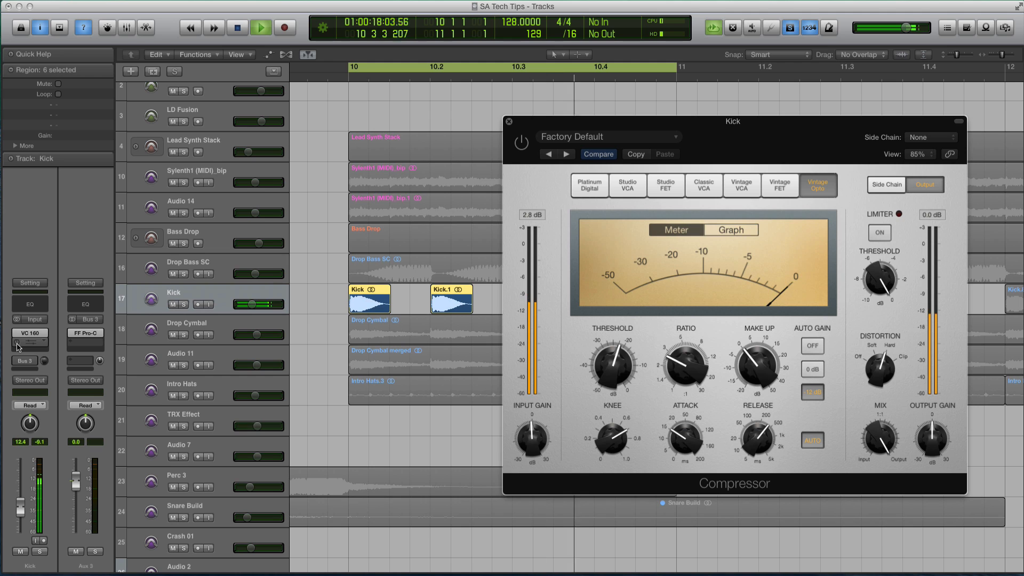
pyautogui.click(17, 343)
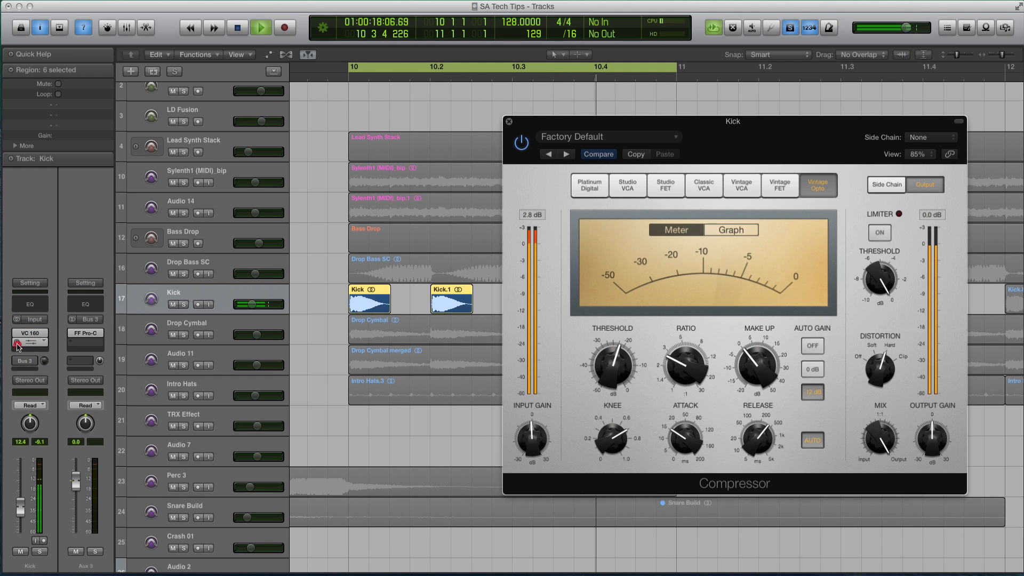
pyautogui.click(17, 342)
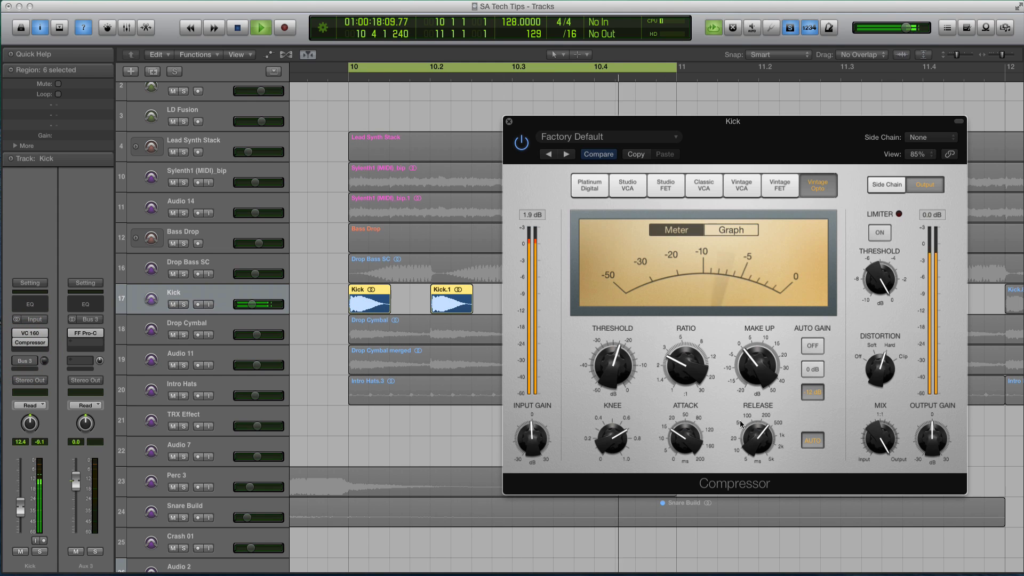
# - Set the Kick Compressor's threshold to -25.5 dB, stop playback and close the plug-in window
pyautogui.moveTo(612, 379)
pyautogui.moveTo(612, 379); pyautogui.dragTo(612, 385)
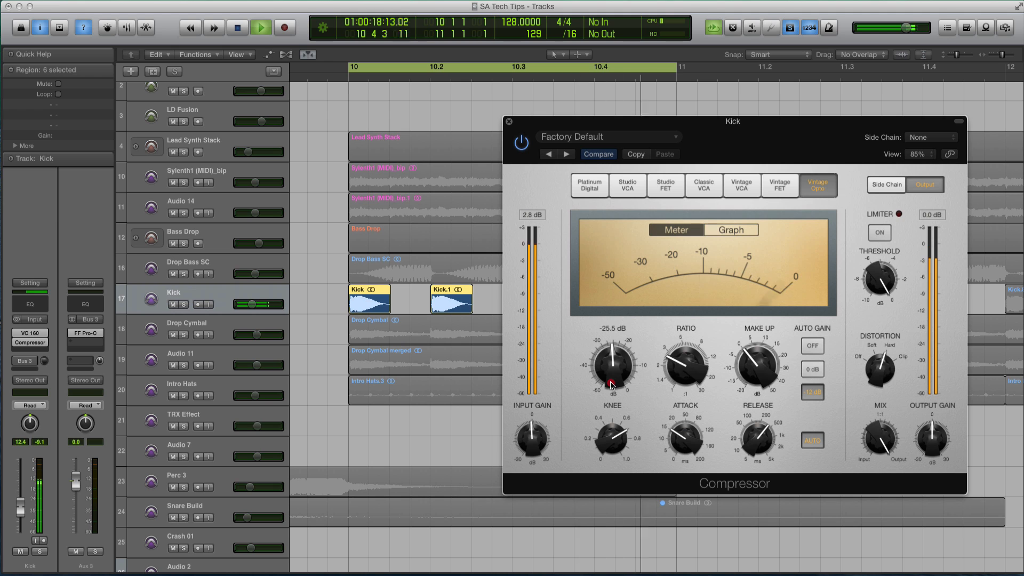
pyautogui.press('space')
pyautogui.click(508, 122)
# - Turn off solo, reactivate the Kick track's Bus 3 send and play the full drop from bar 10 without cycling
pyautogui.hotkey('ctrl', 's')
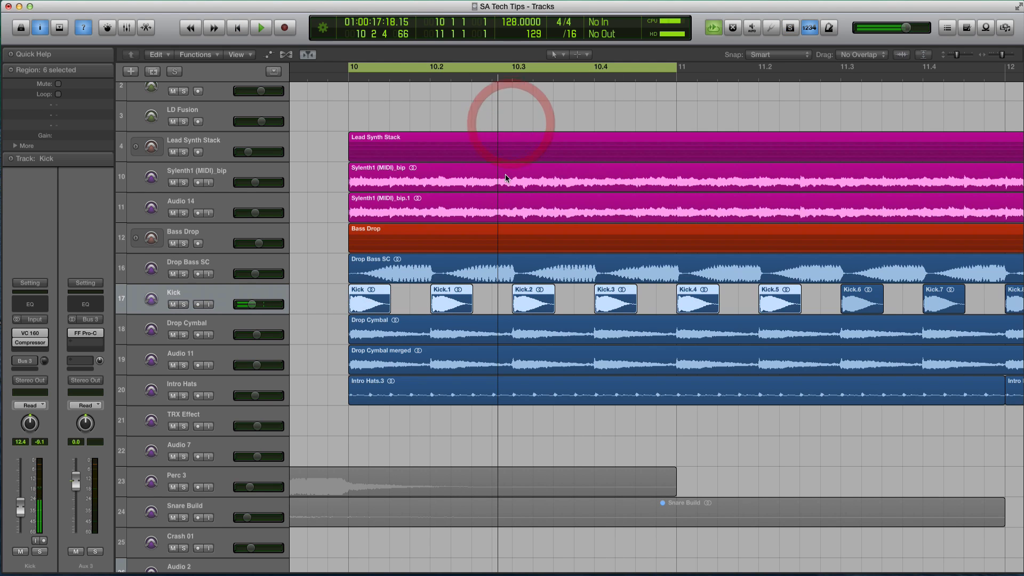
pyautogui.press('super+Up')
pyautogui.press('super+Up')
pyautogui.click(28, 361)
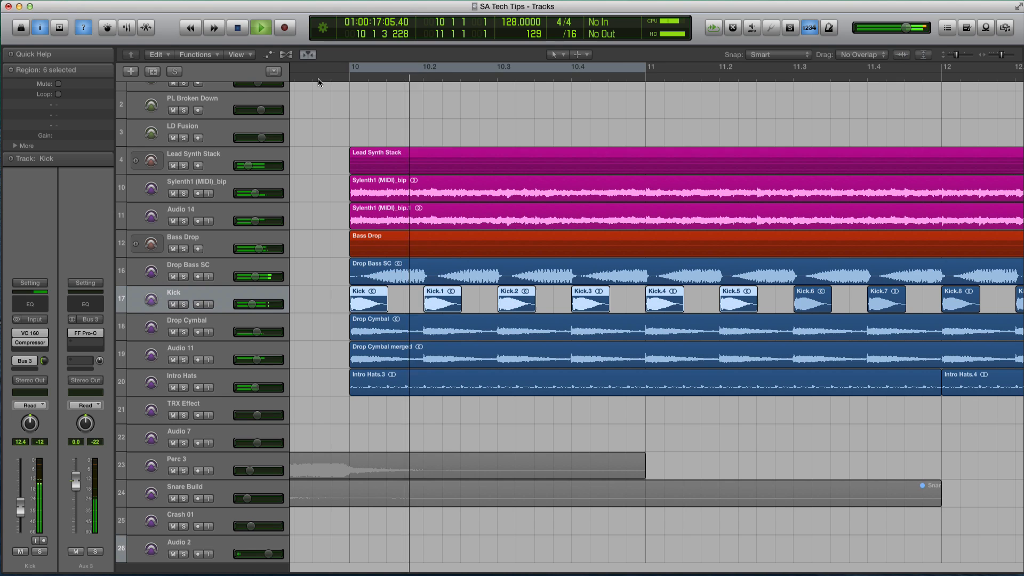
pyautogui.scroll(-3, 459, 189)
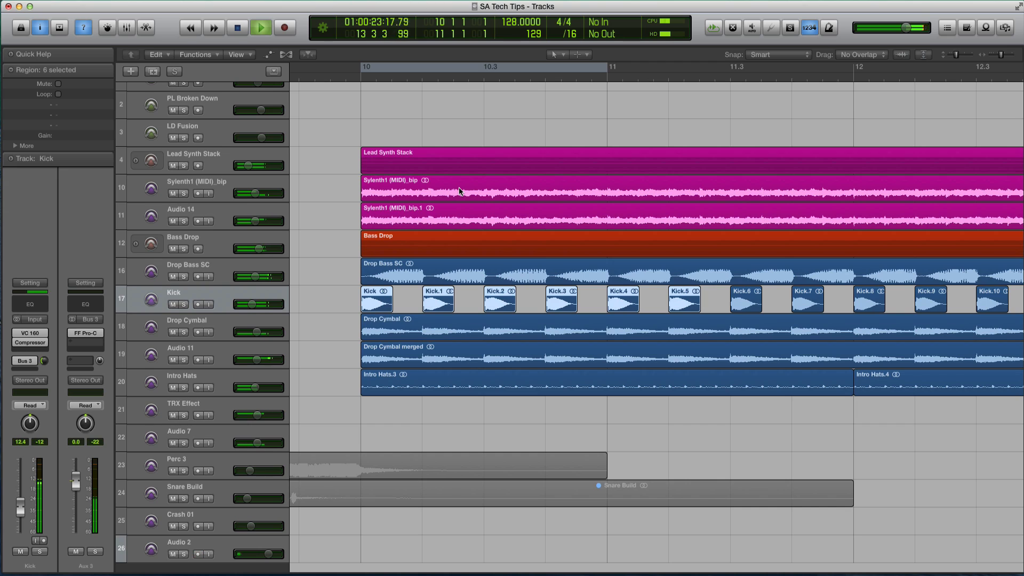
pyautogui.press('space')
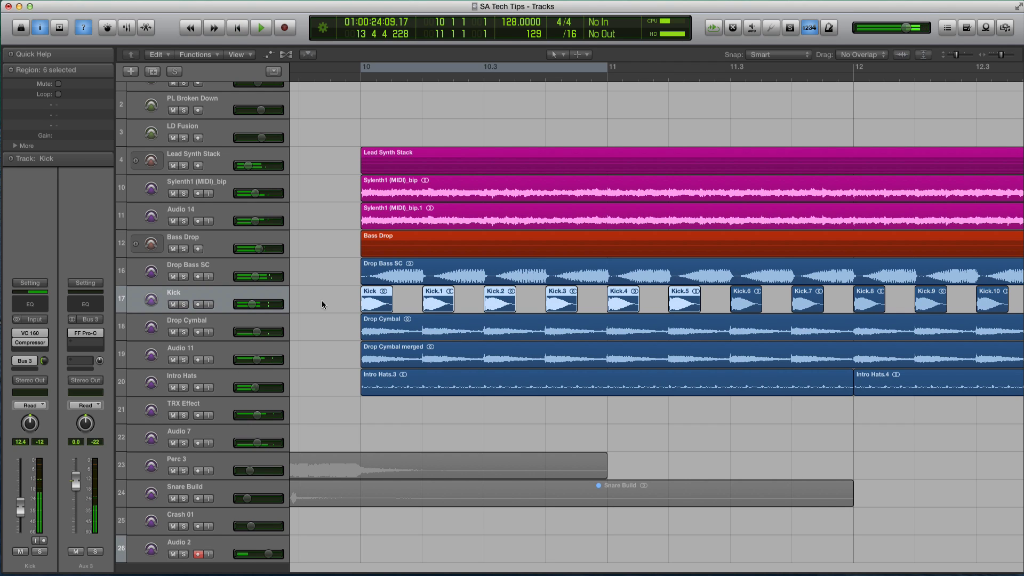
# - Raise the Kick track's volume to -11.8 dB and check the tracks inside the Bass Drop stack
pyautogui.click(260, 307)
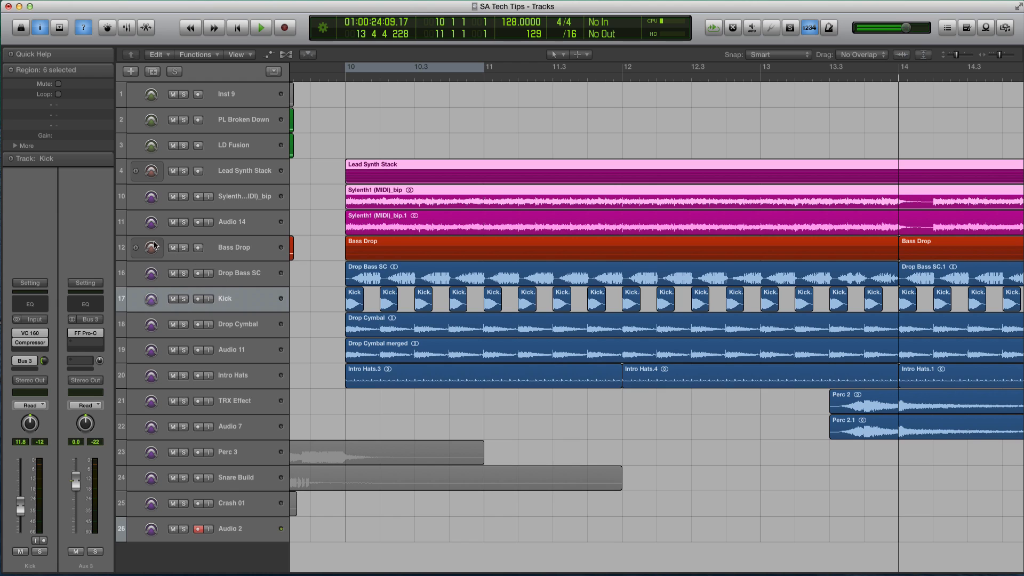
pyautogui.click(136, 247)
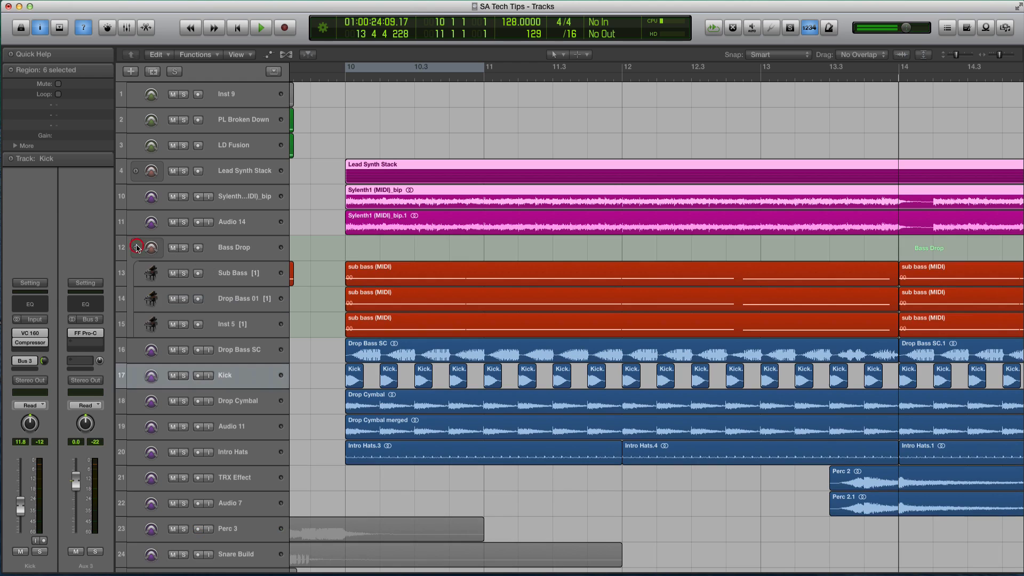
pyautogui.click(136, 247)
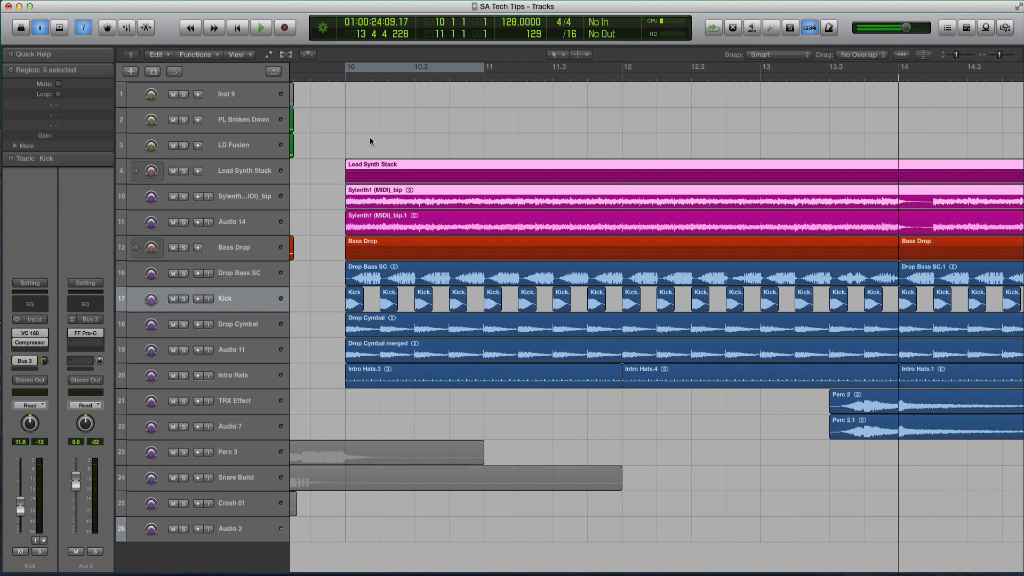